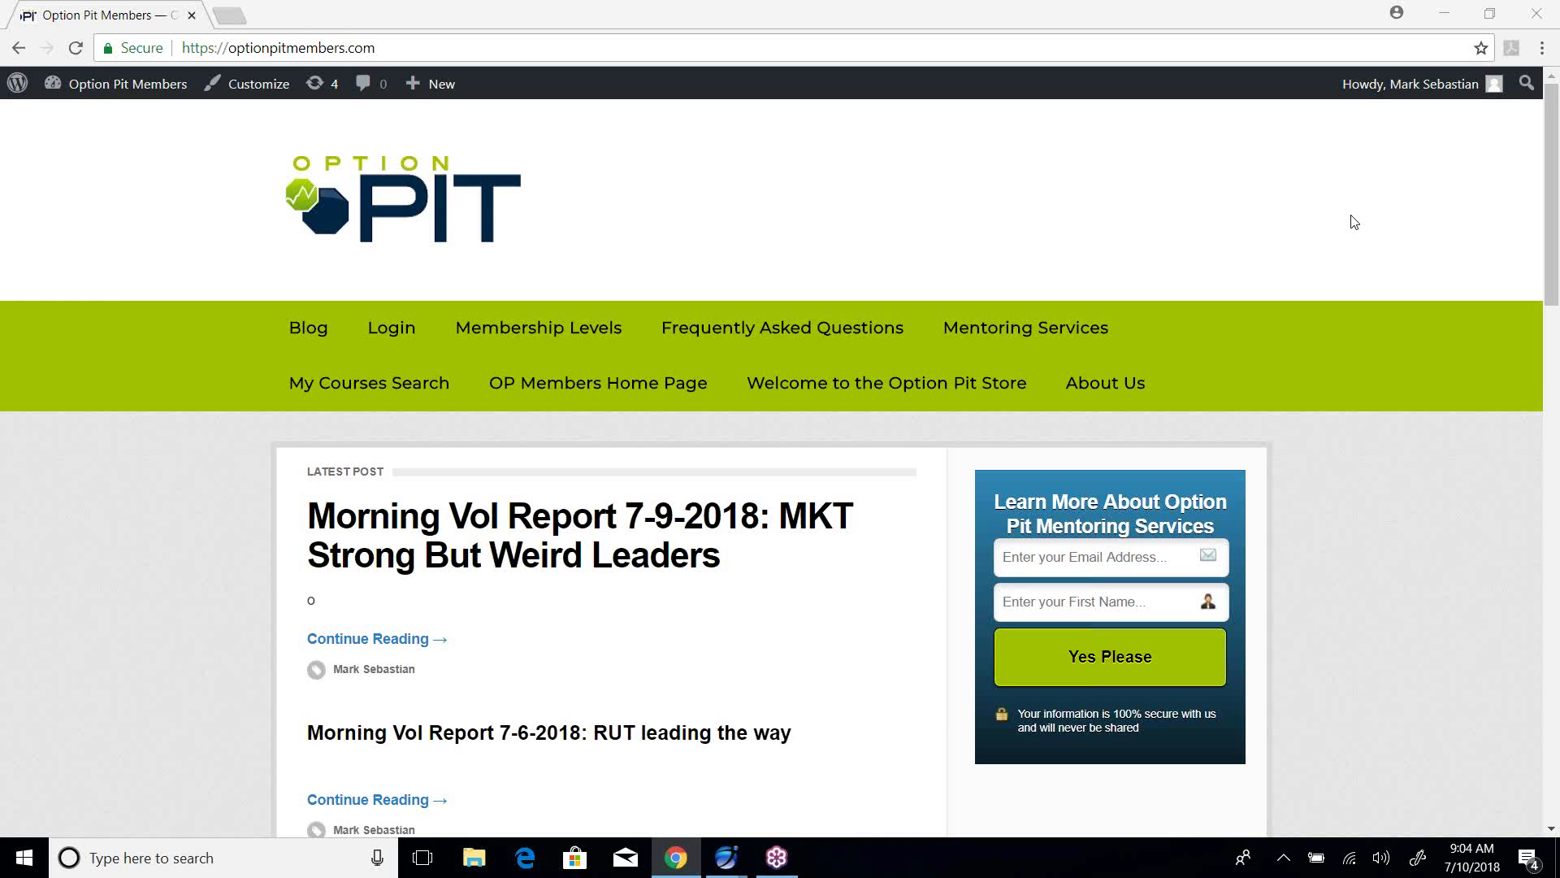
Replace ^VIX with IWM in the symbol box to load its quote and options
mouse_move(728, 857)
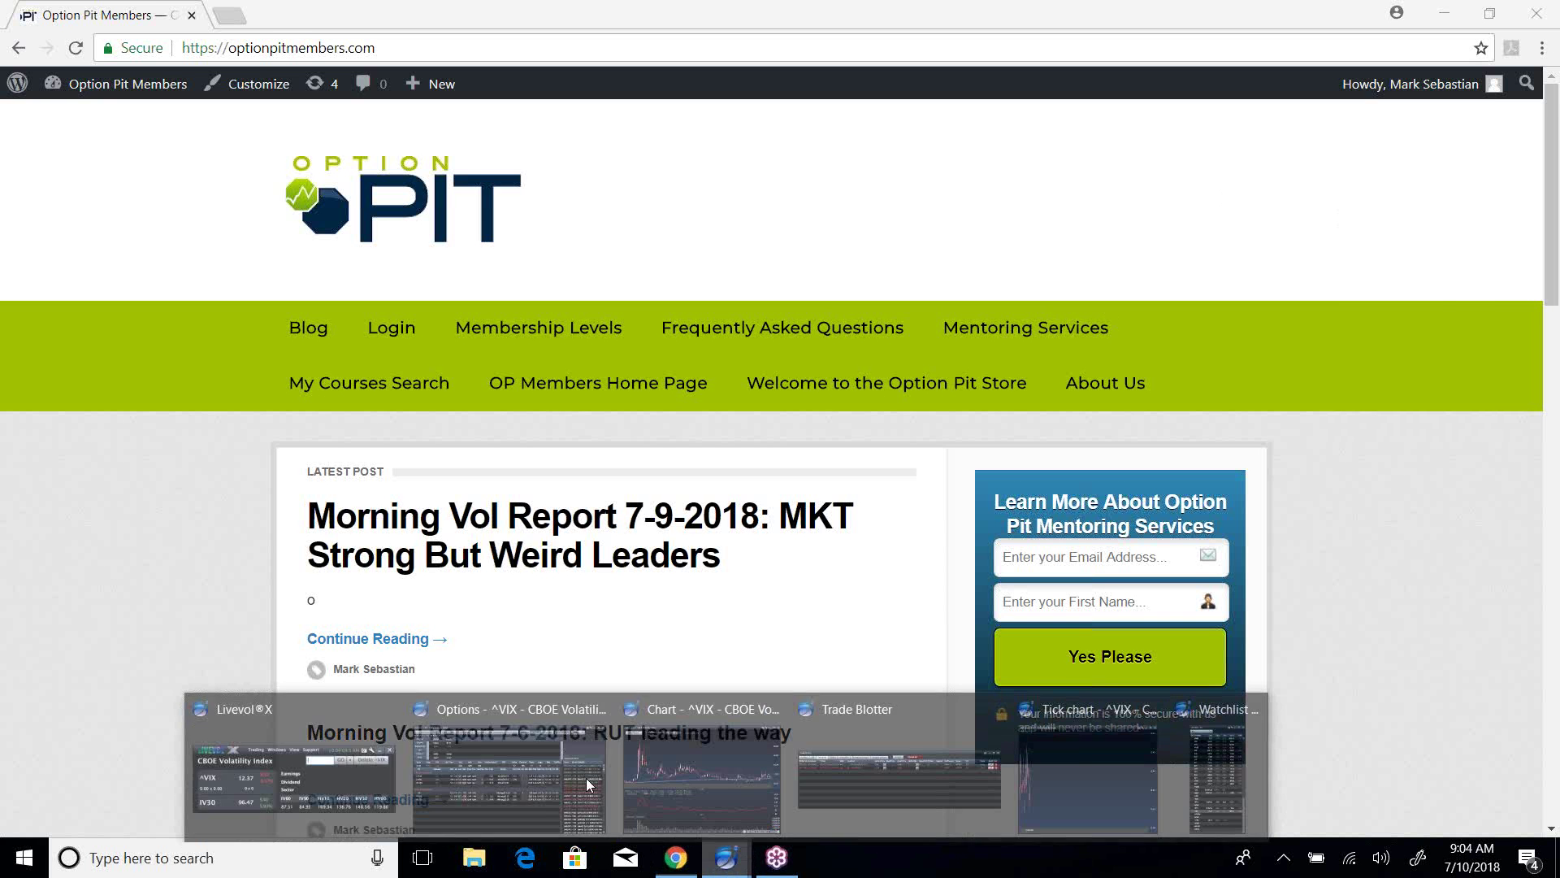
left_click(231, 767)
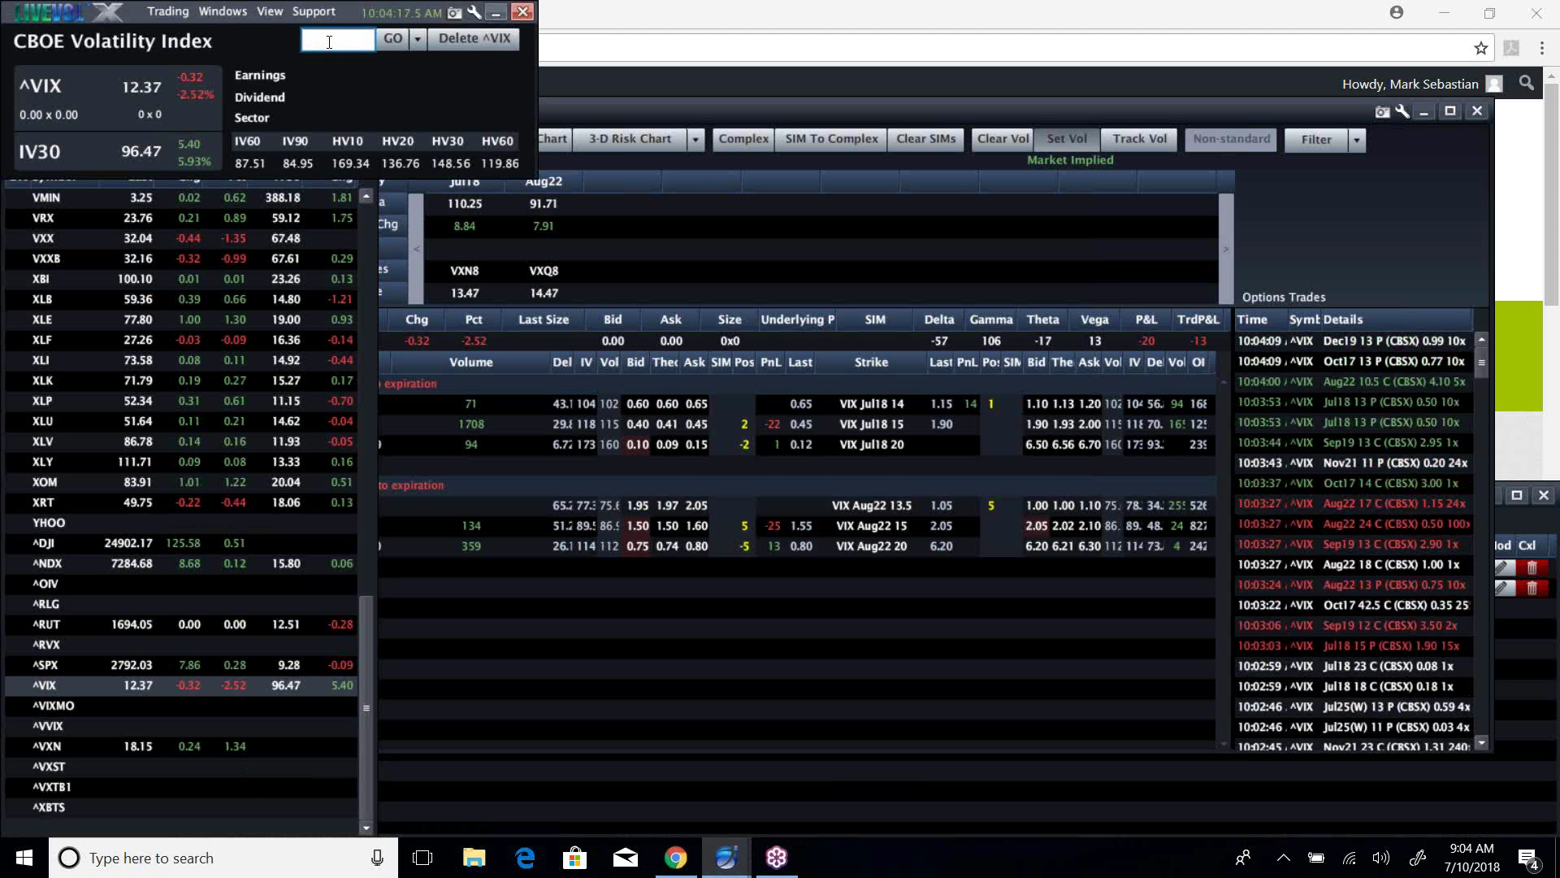
type("IWM")
key("Return")
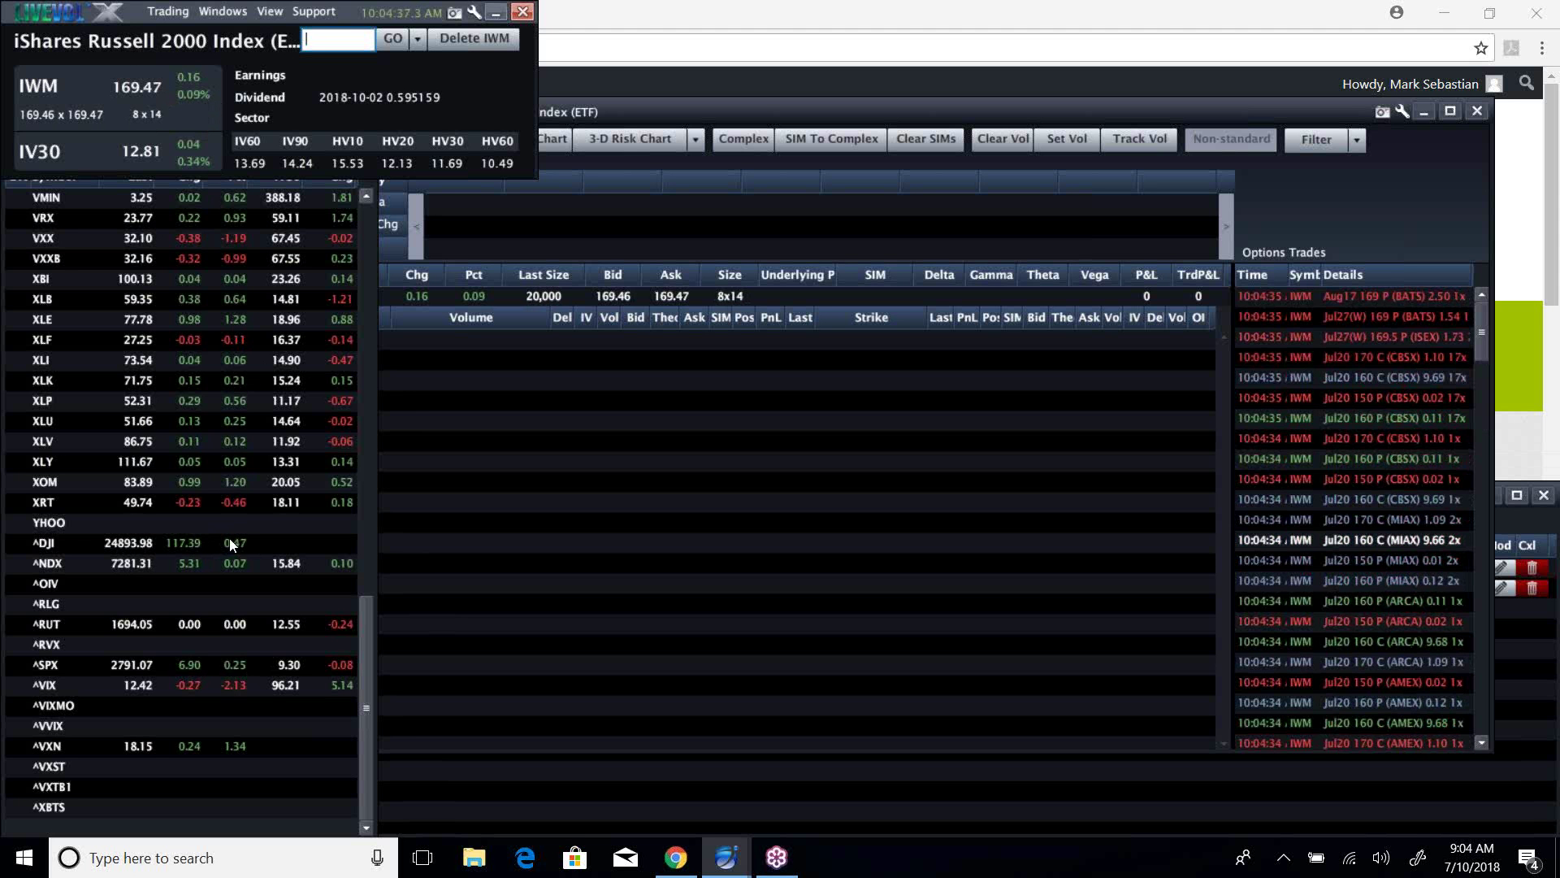
Page the watchlist to the top, load DIA, and bring its options chain forward
left_click(367, 214)
left_click(368, 214)
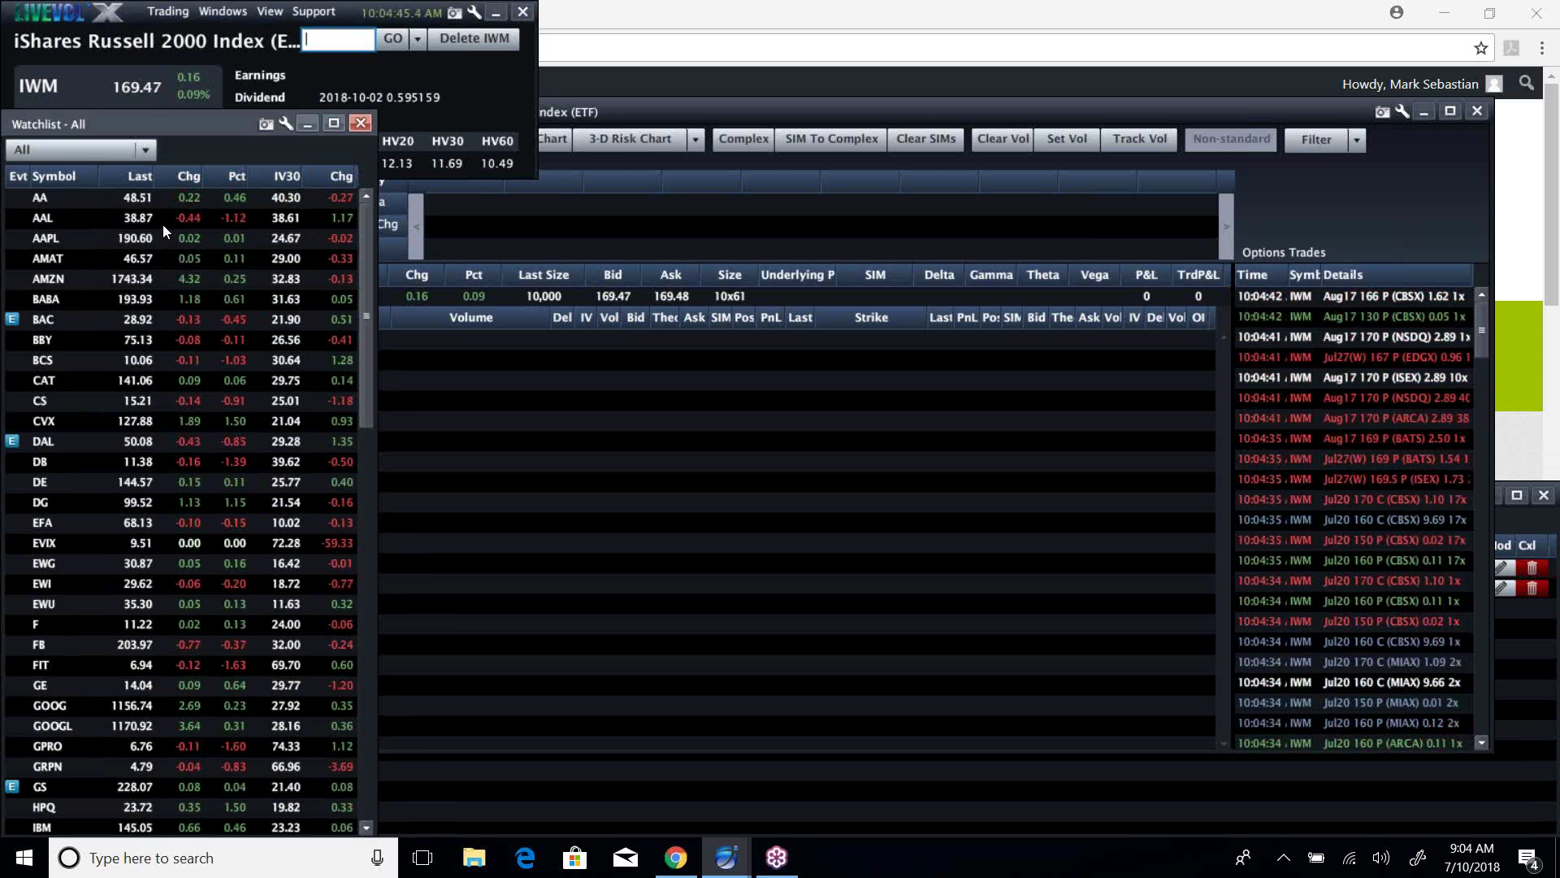
left_click(351, 29)
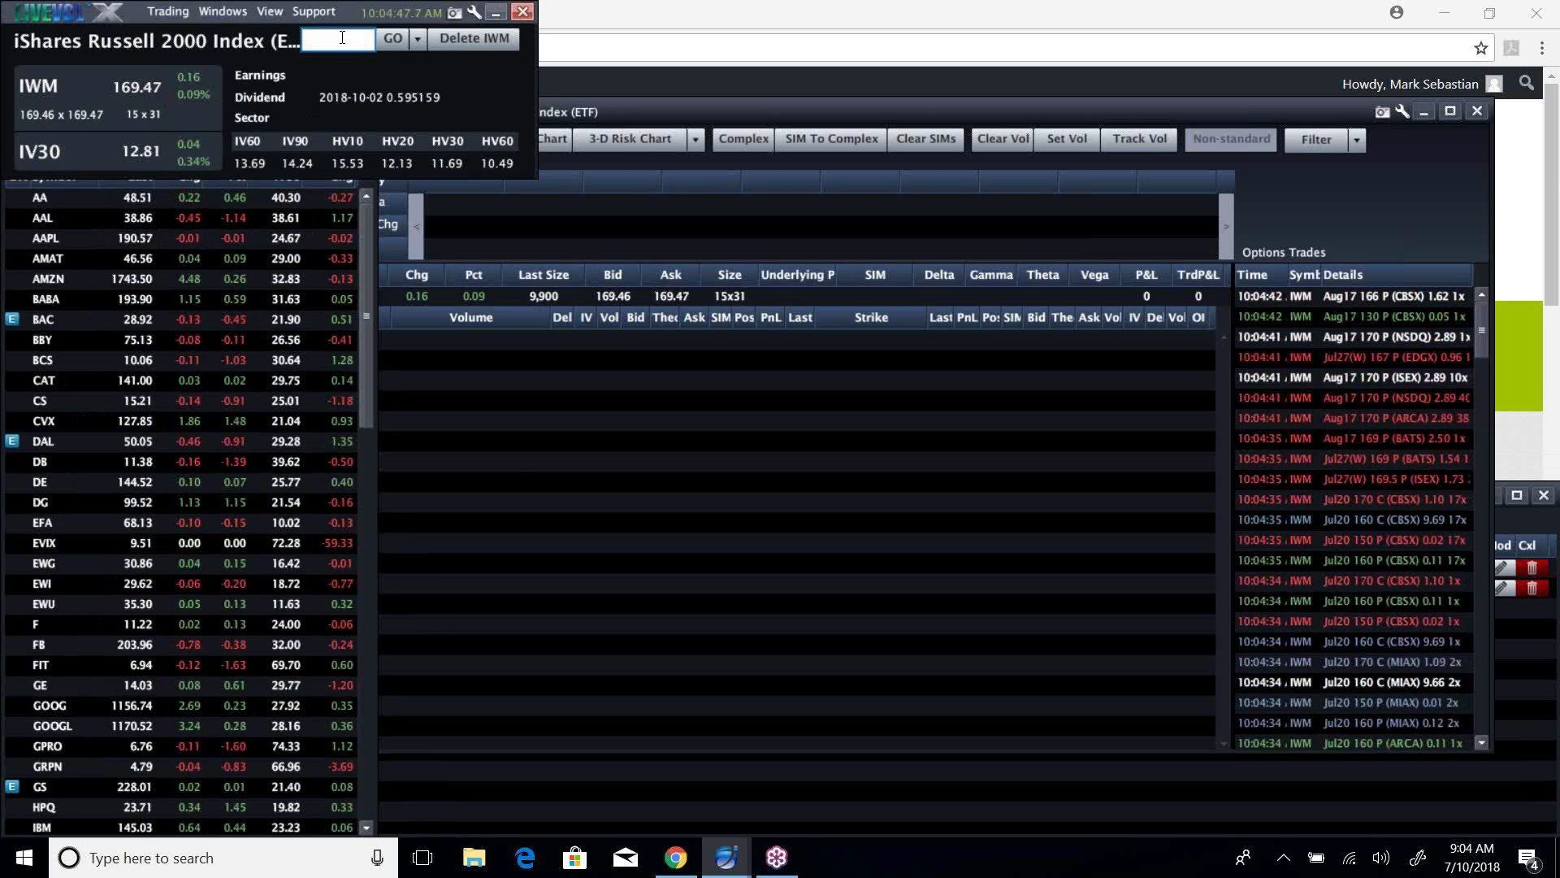
type("dia")
key("Return")
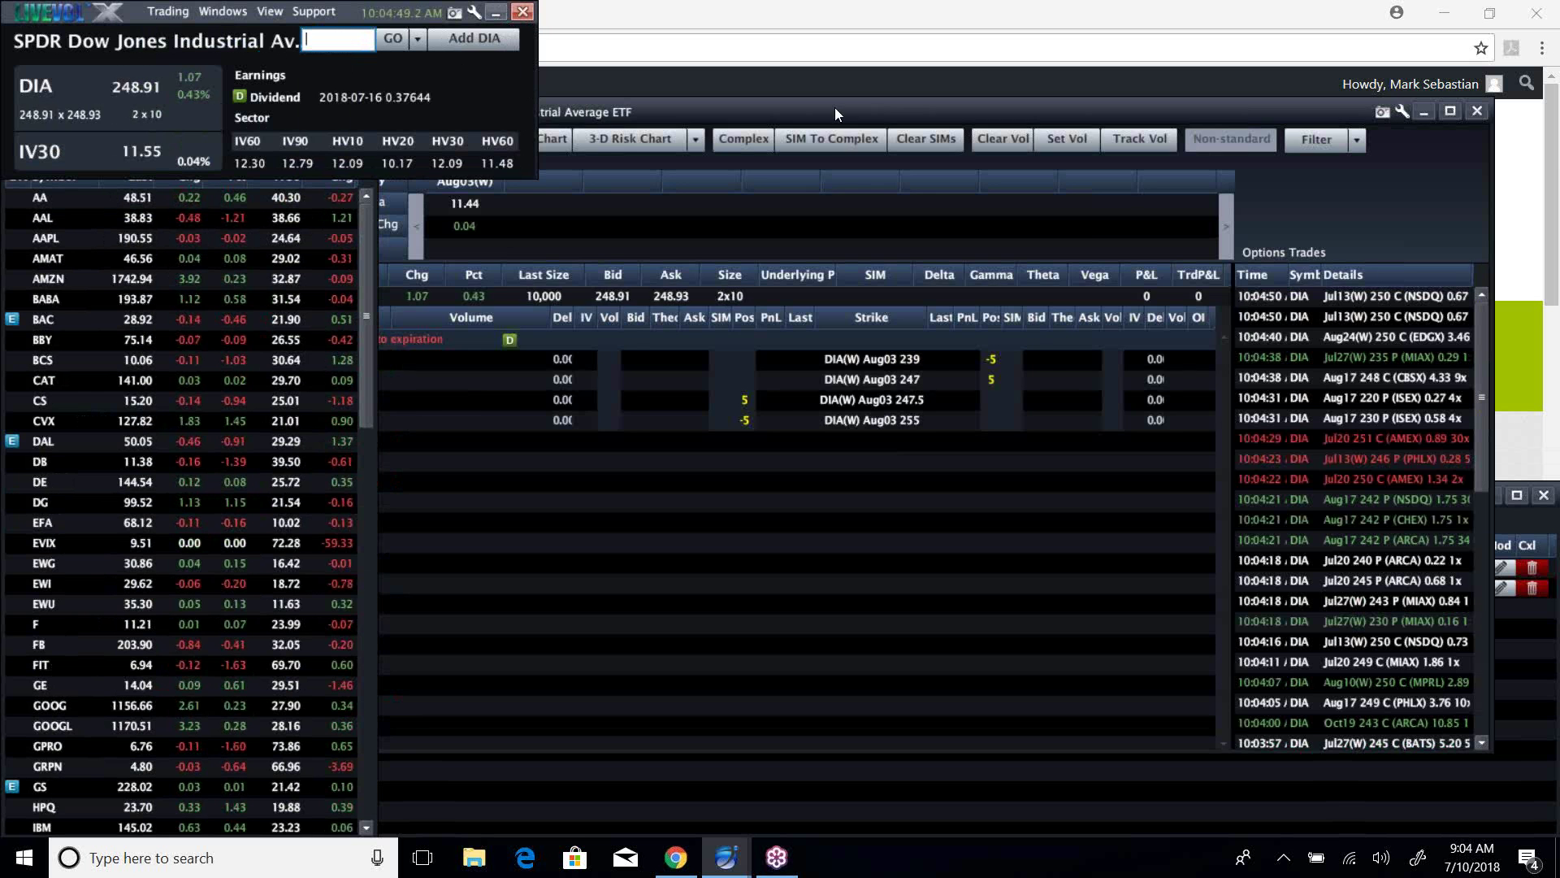
left_click(822, 108)
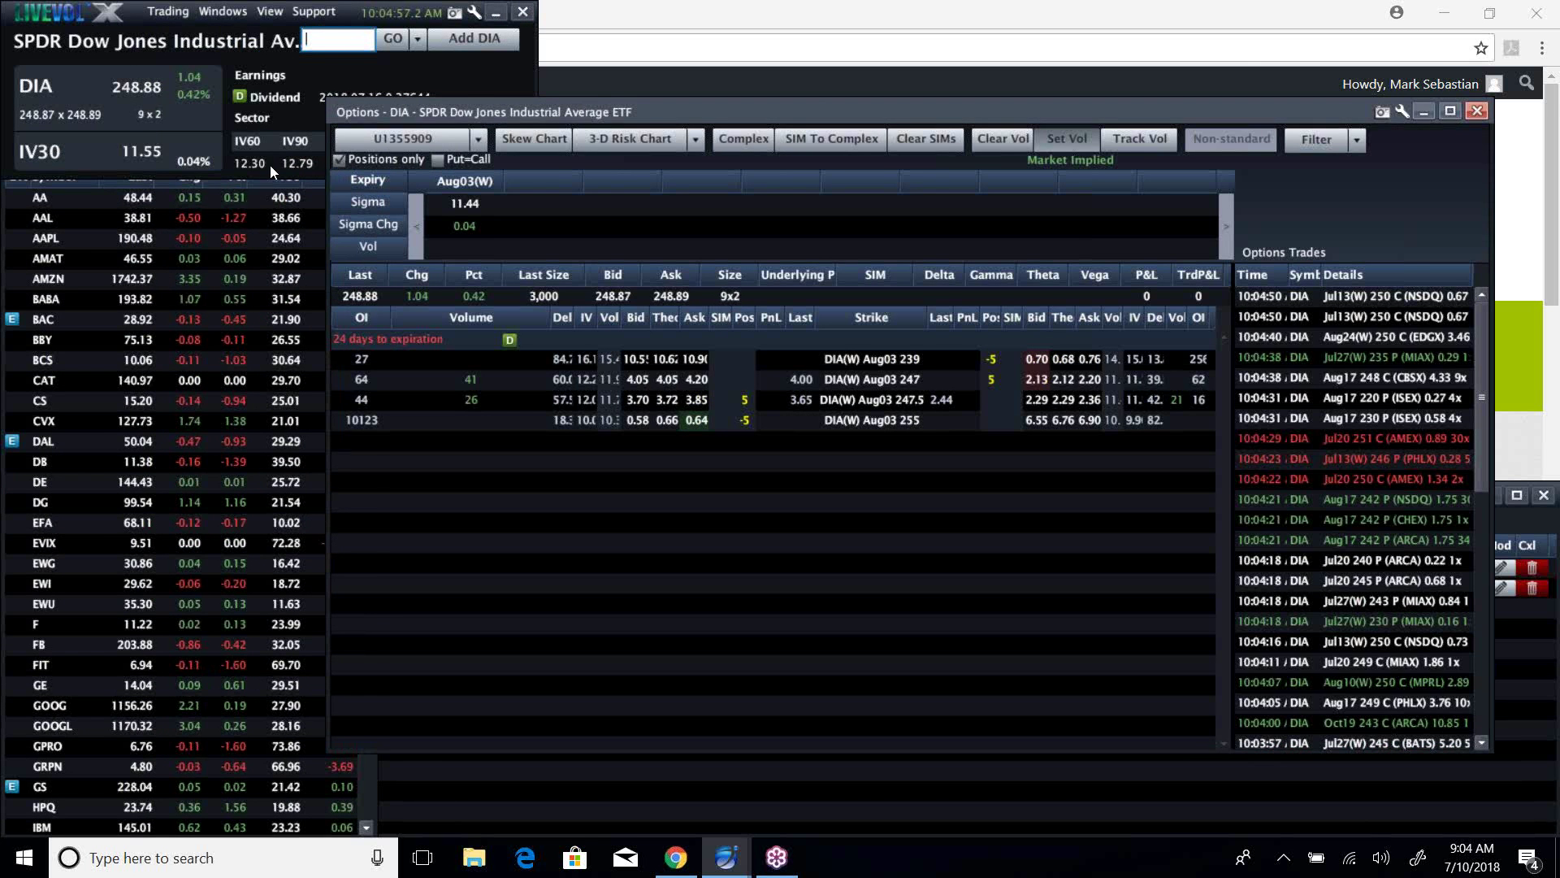
Load CAT from the watchlist, close the AMZN stock ticket, and untick Positions only
double_click(112, 280)
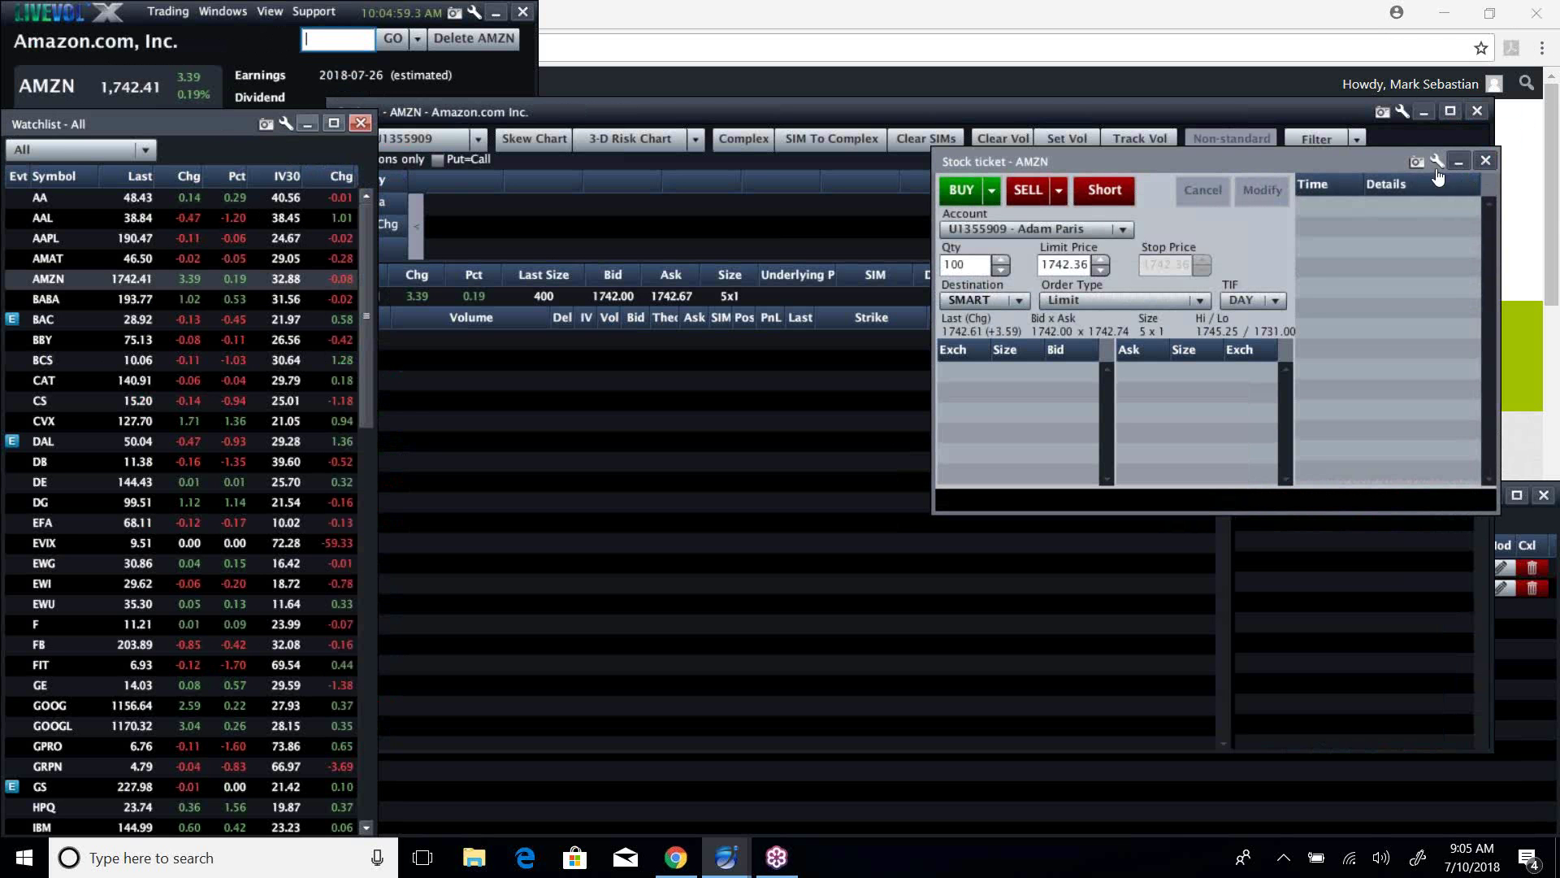
key("c")
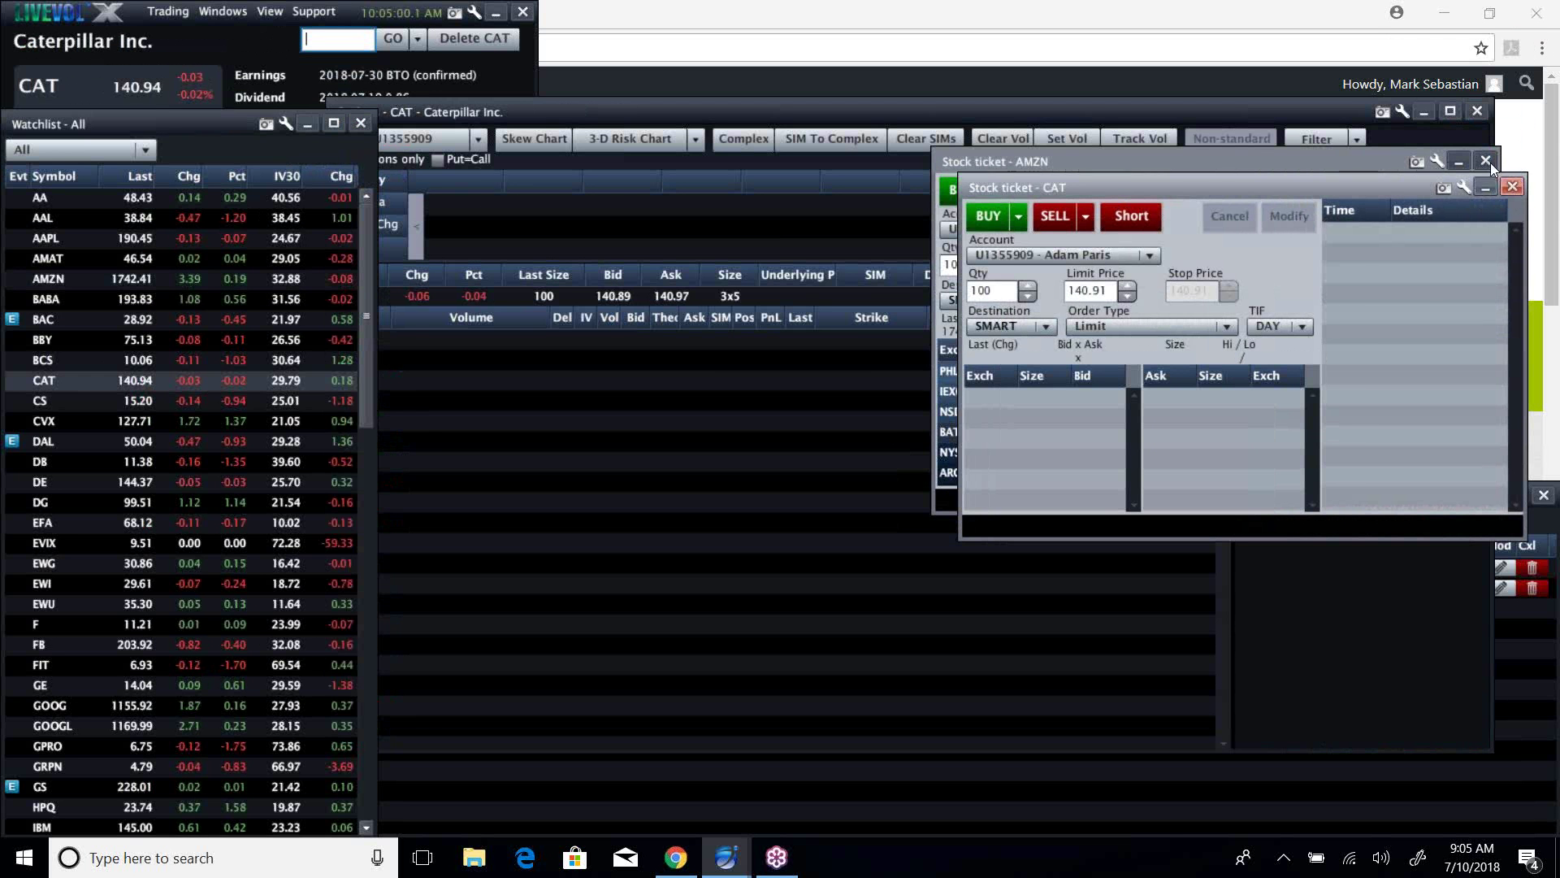
left_click(1490, 165)
left_click(1510, 192)
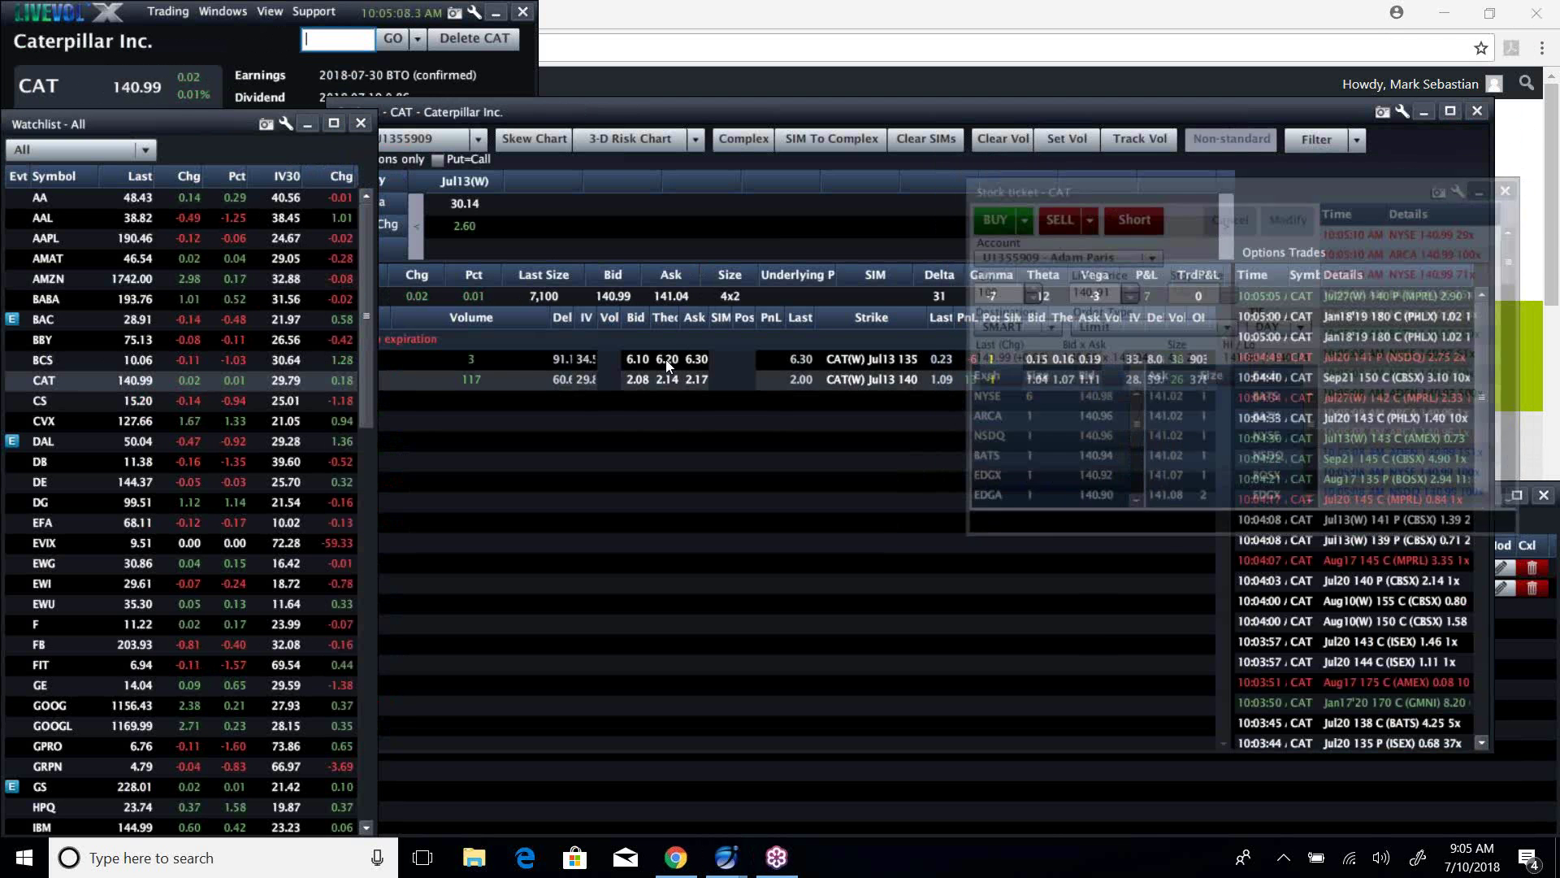
left_click(611, 424)
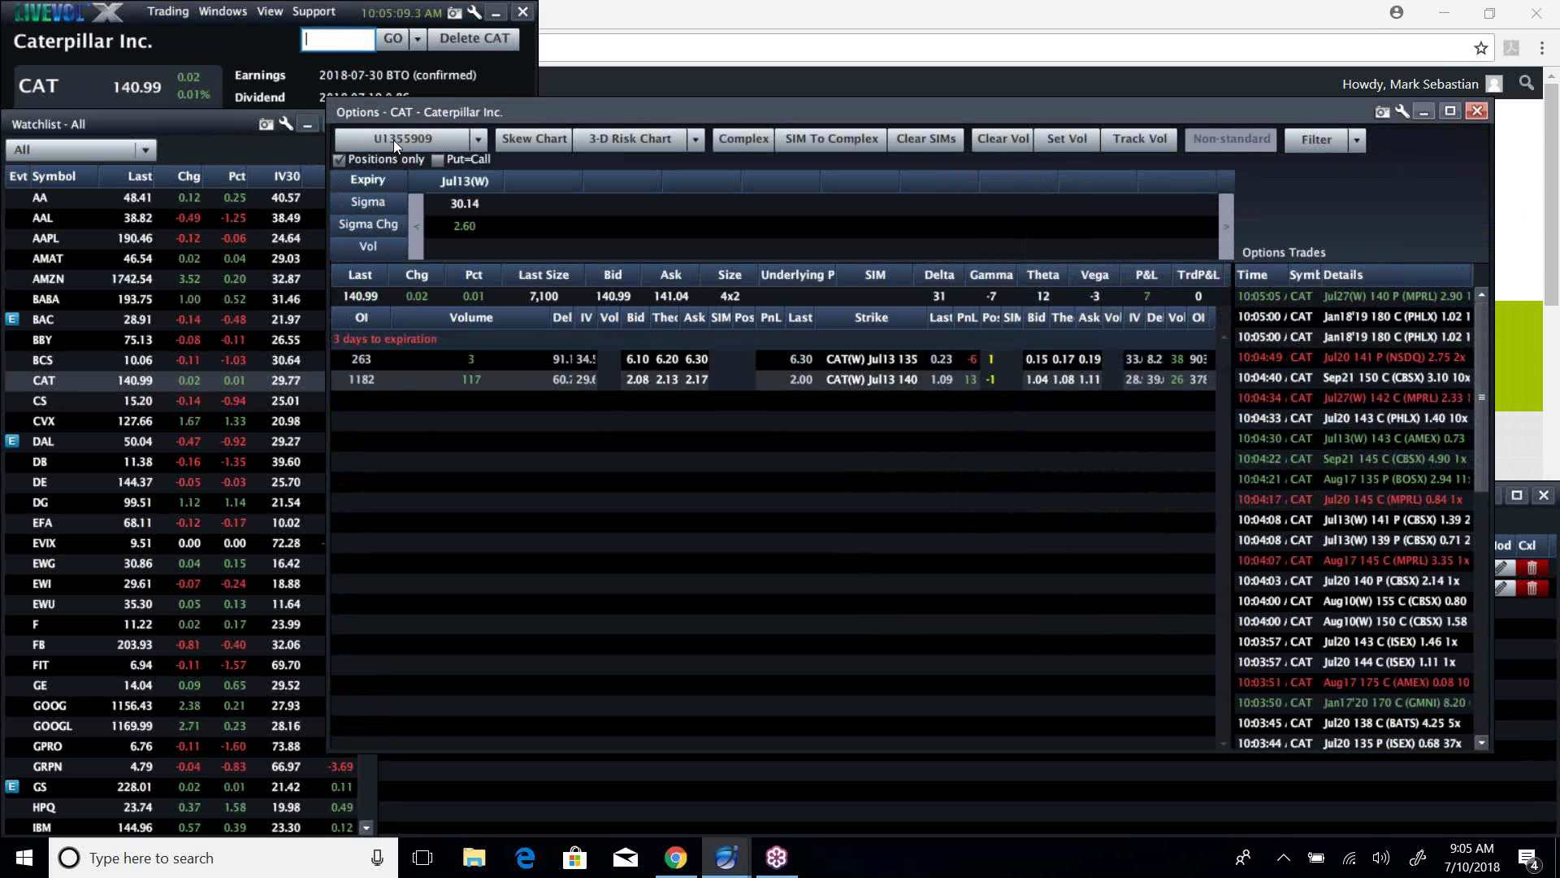
left_click(340, 163)
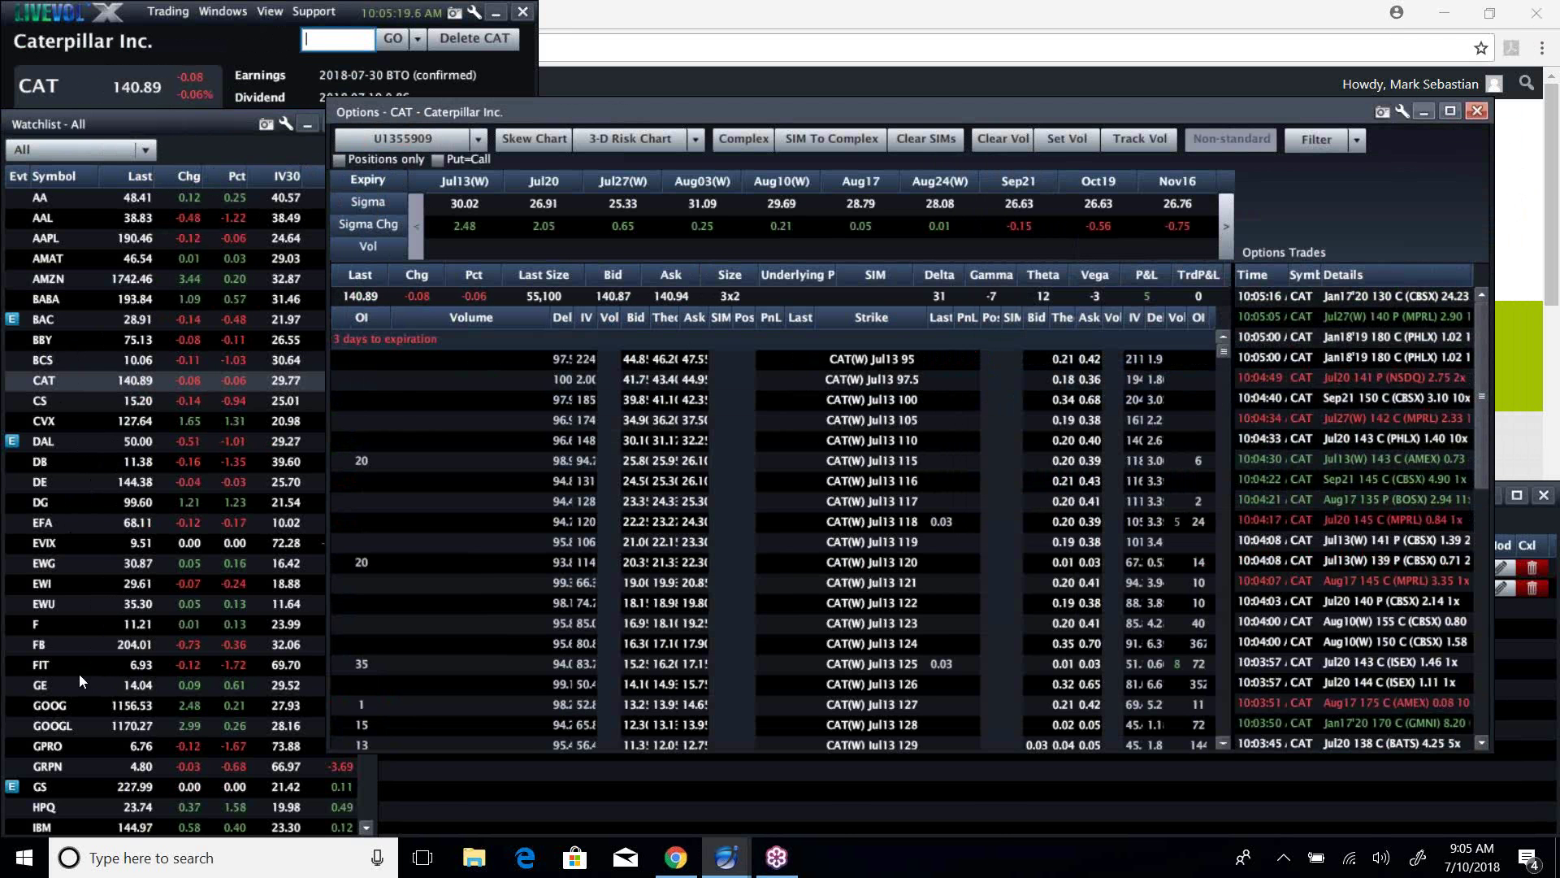
Bring the watchlist in front of the CAT chain and scroll up through its symbols
left_click(366, 828)
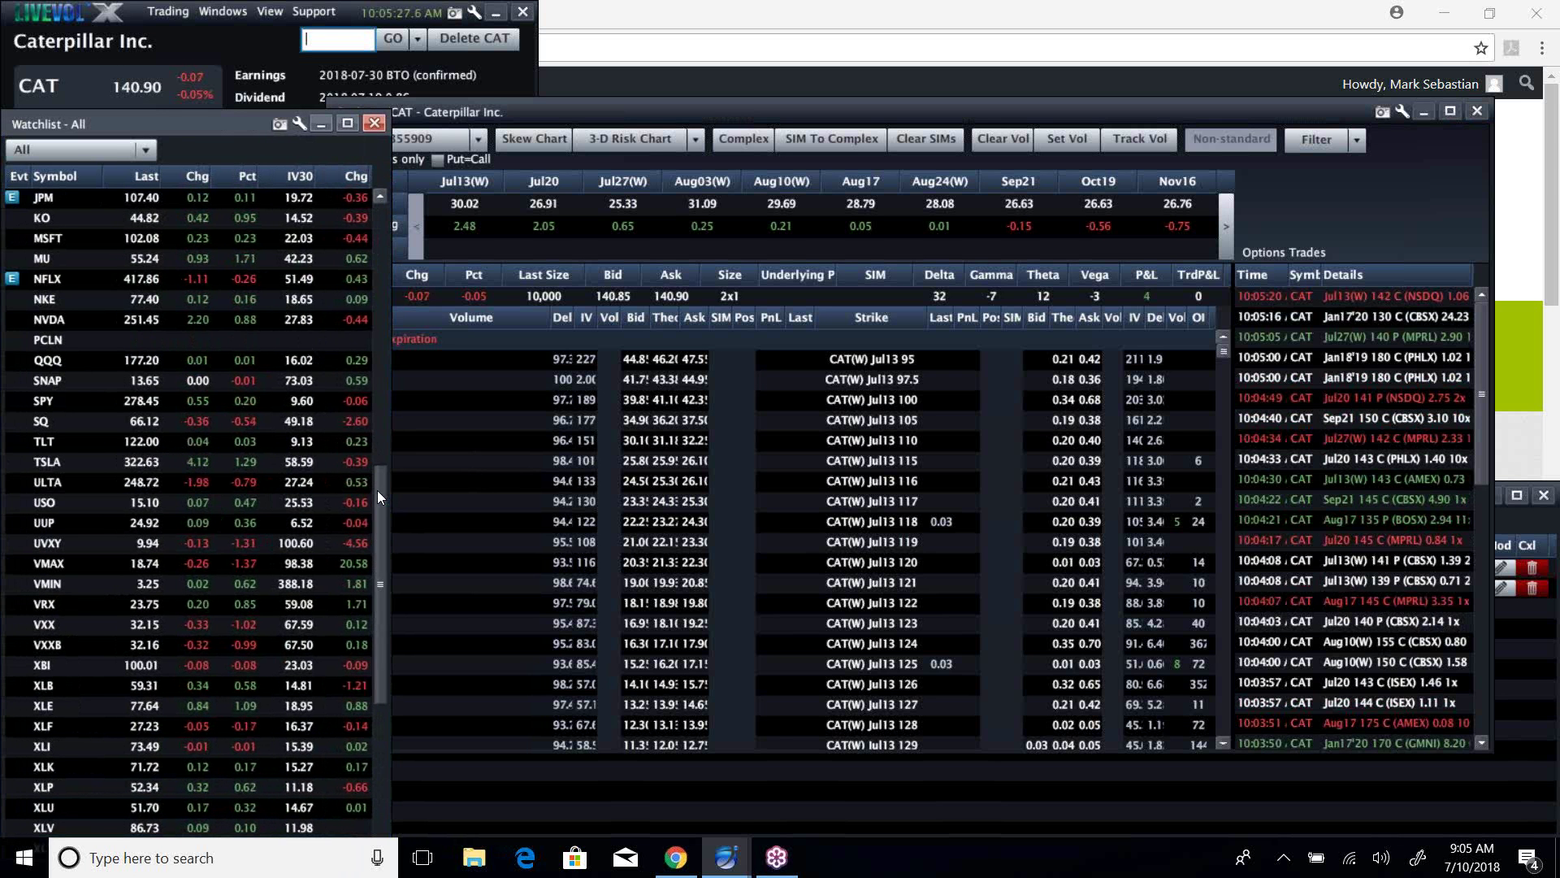
left_click_drag(377, 490, 380, 460)
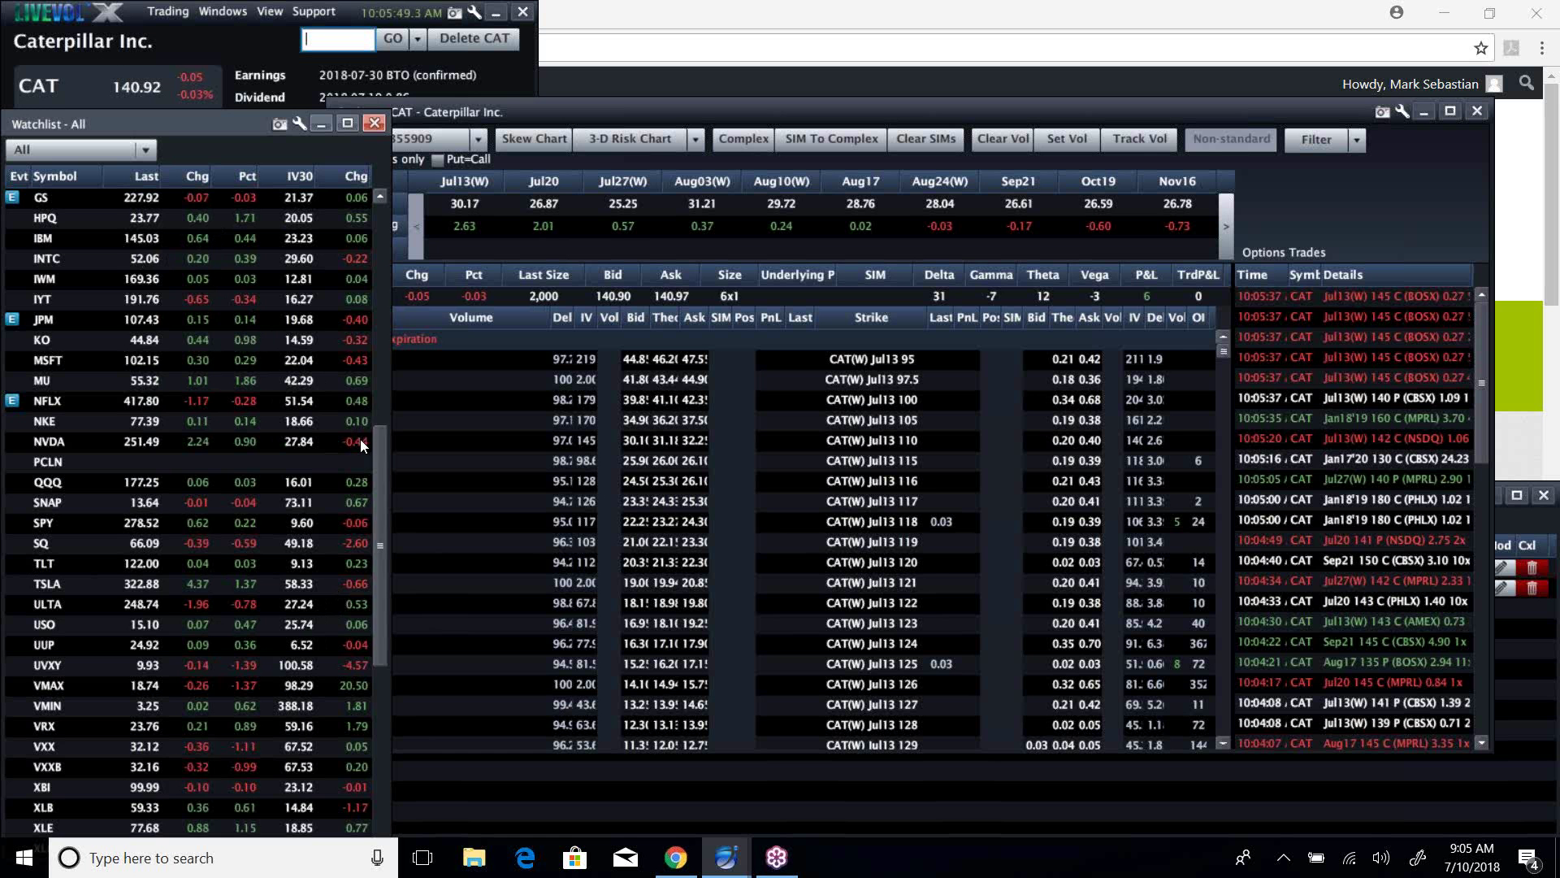
scroll(374, 439, "up", 2)
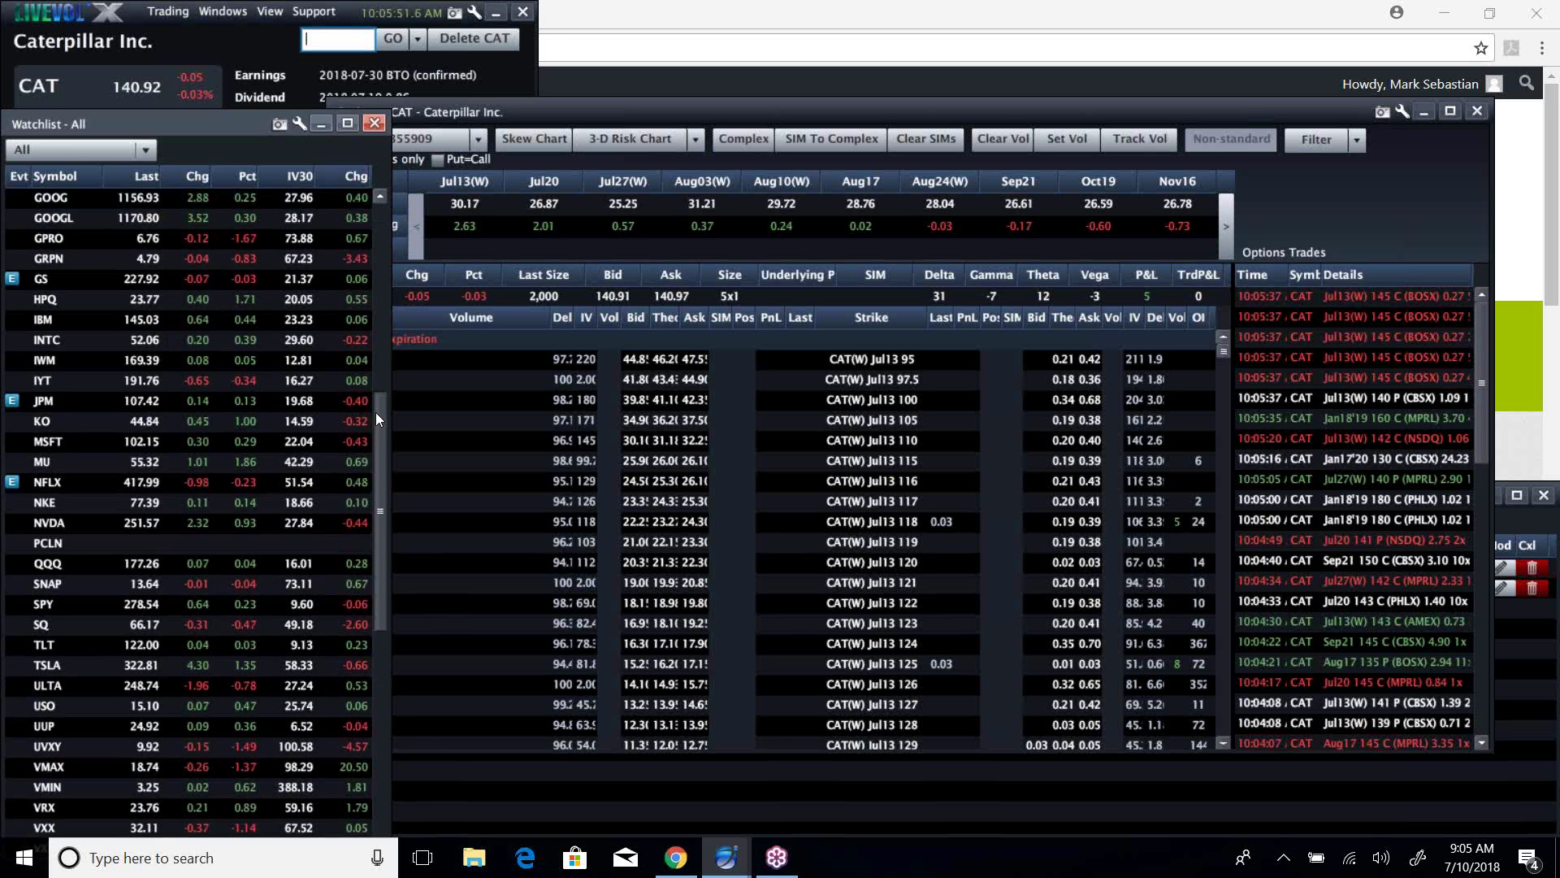
left_click_drag(376, 413, 372, 380)
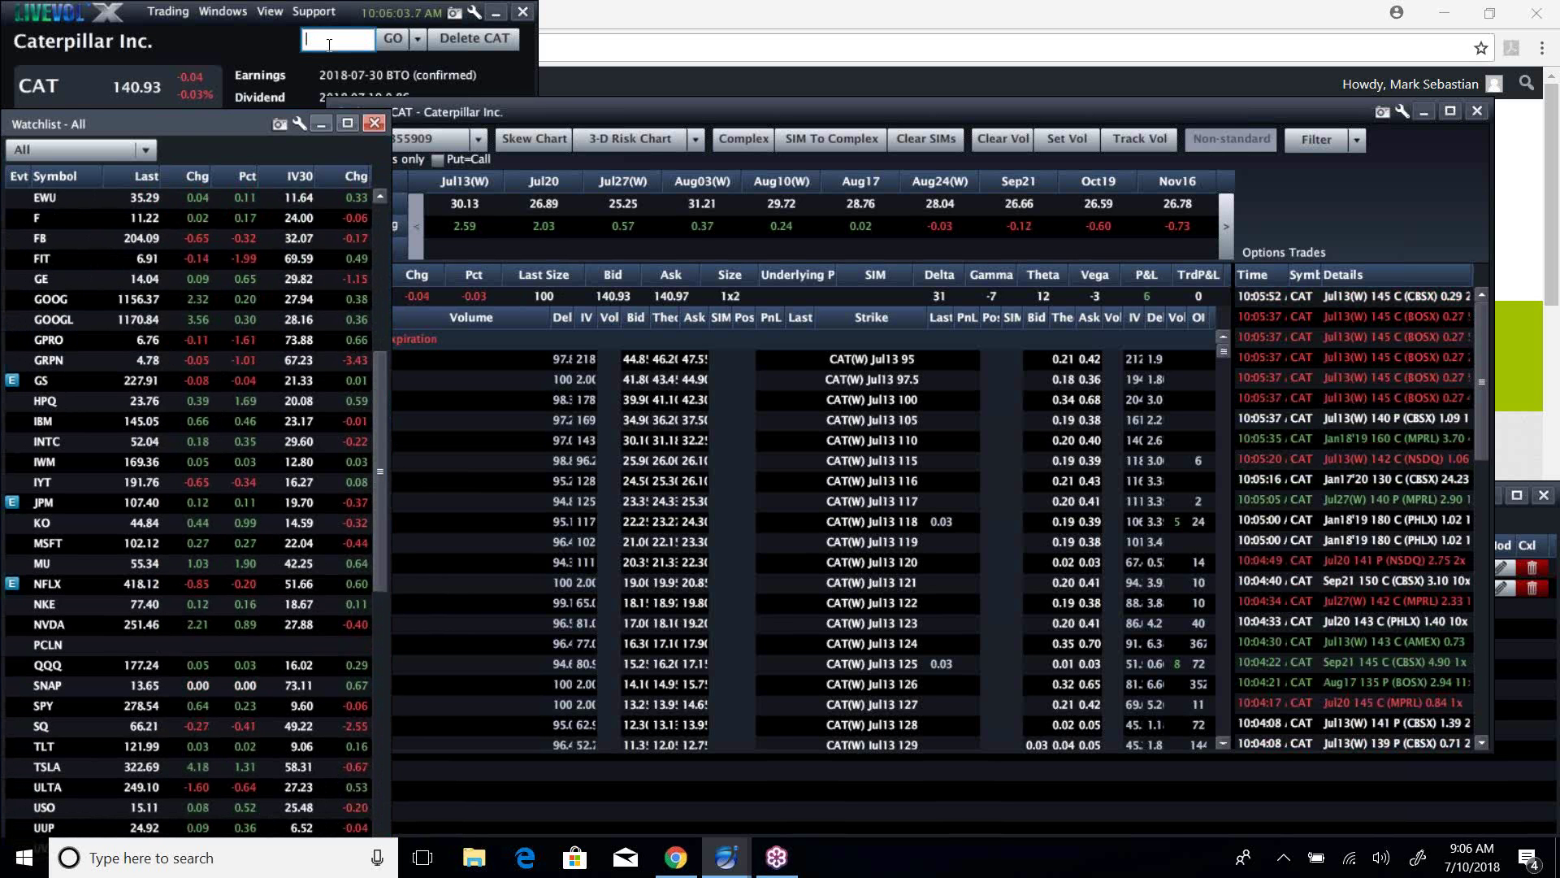
Load PEP, then KO, then BA in the quote panel
type("PEP")
key("Return")
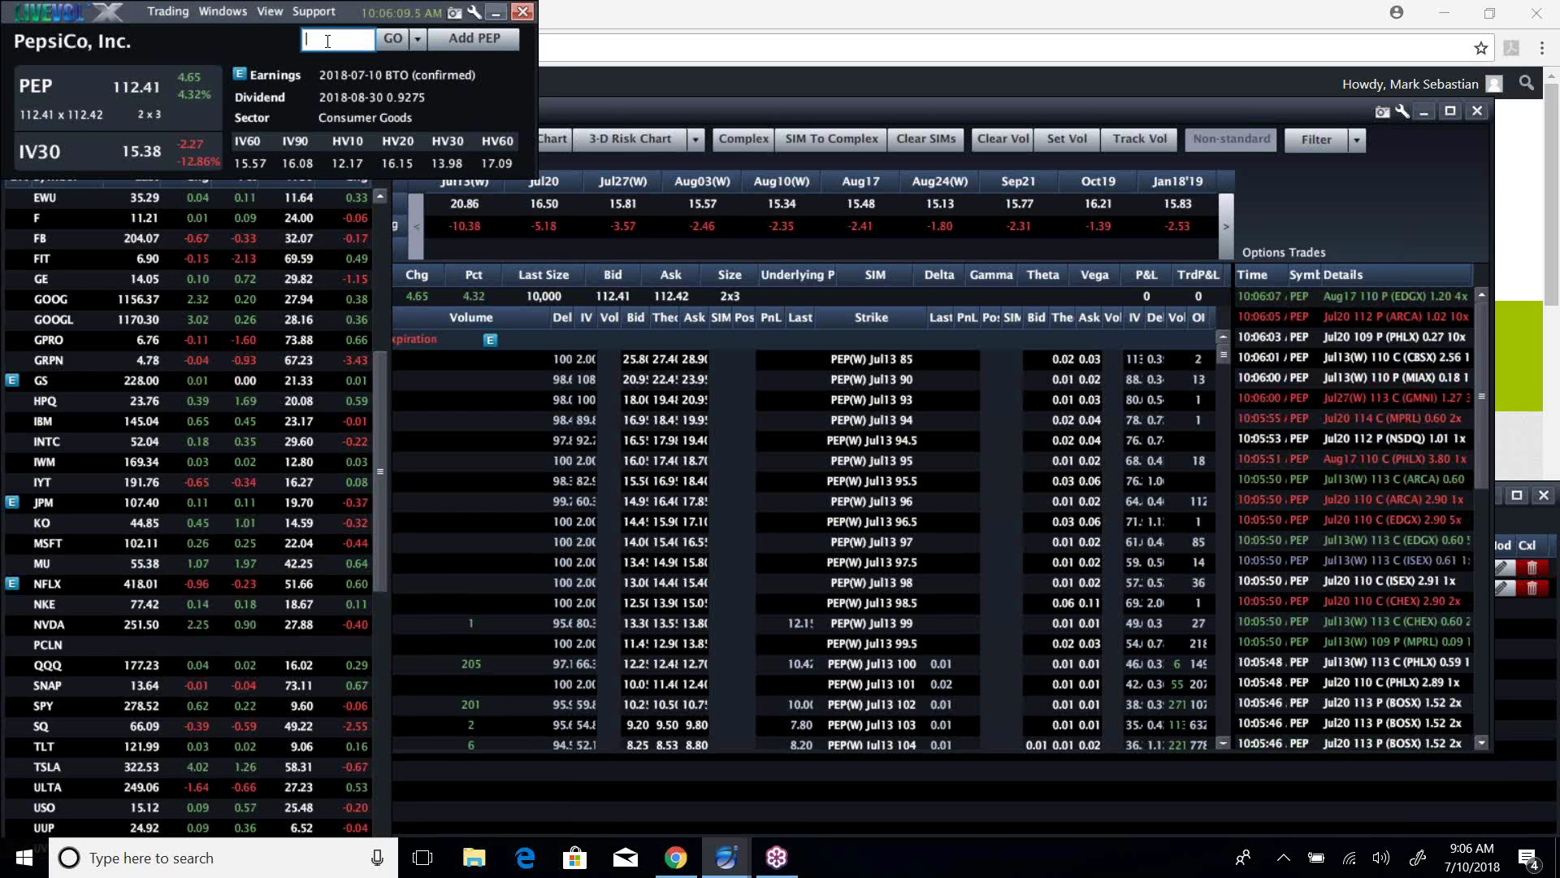
type("kd")
key("BackSpace")
type("o")
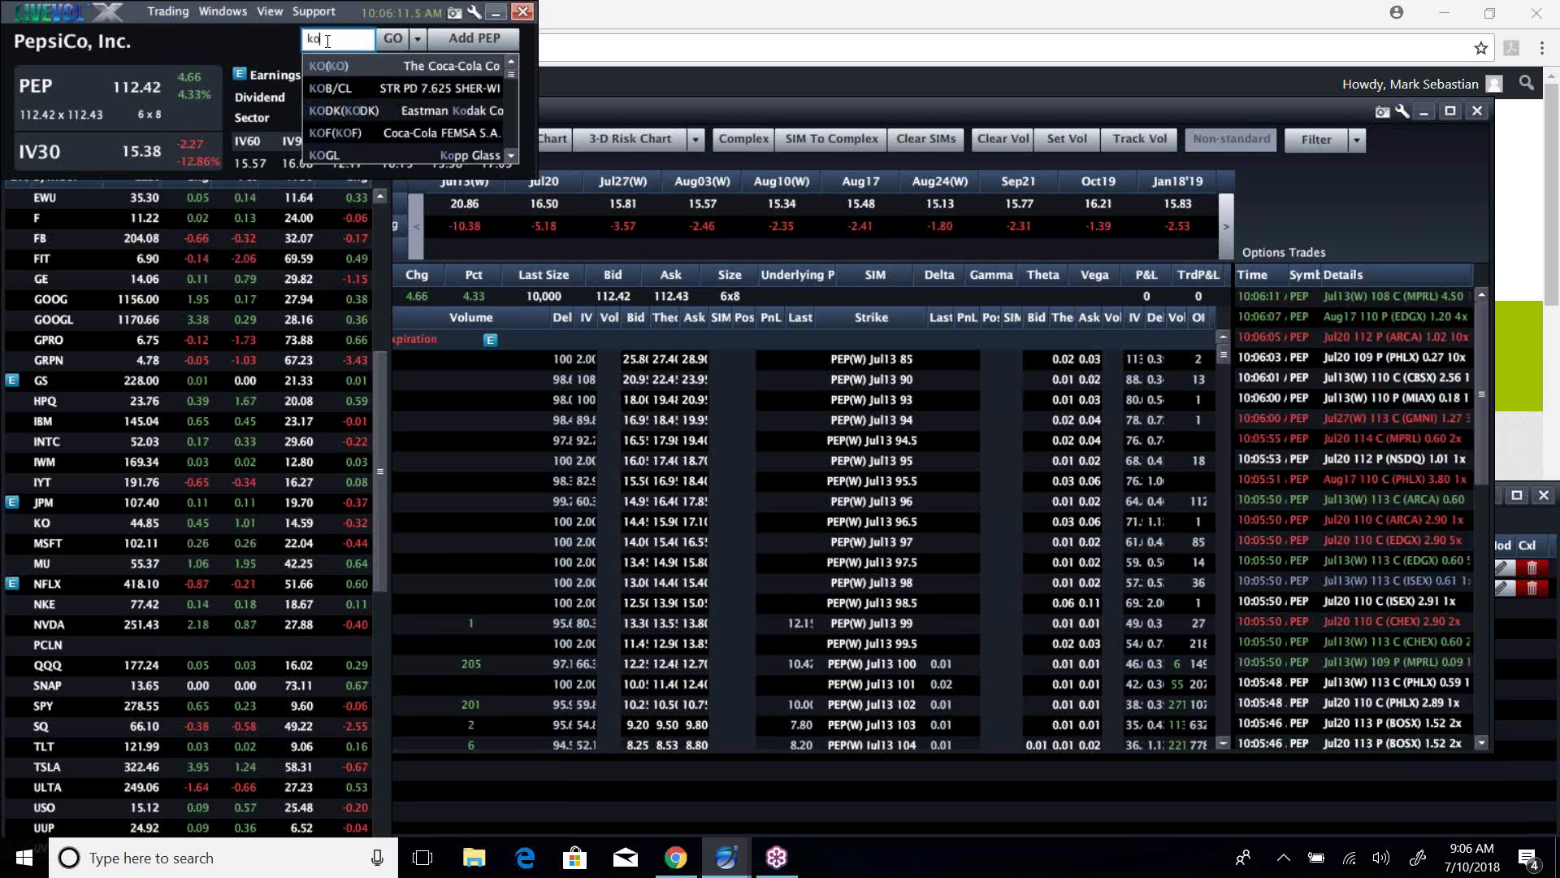
key("Return")
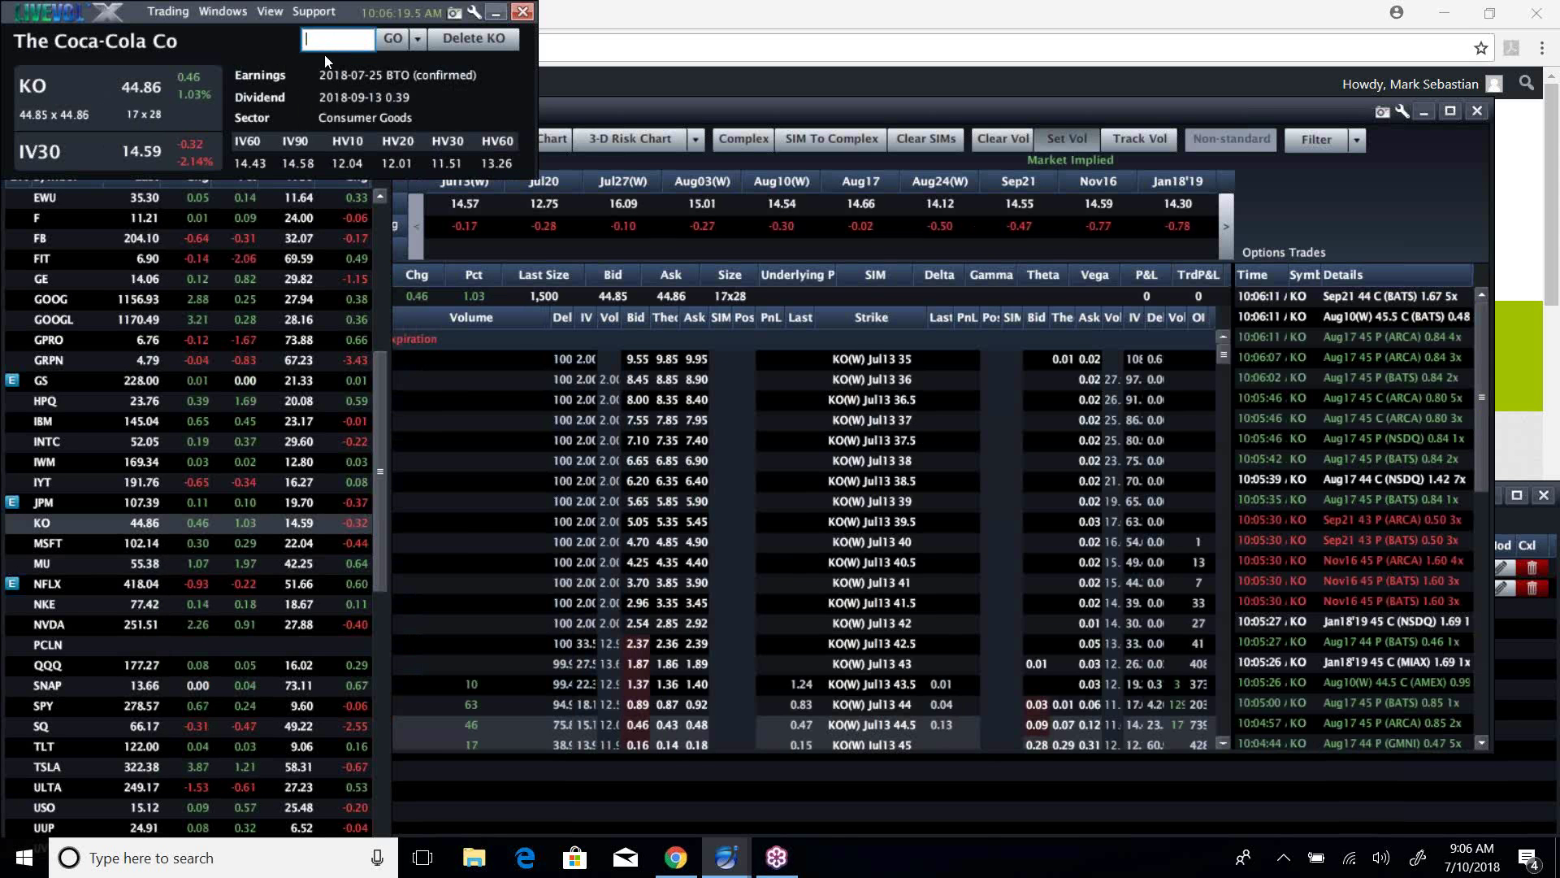
type("BA")
key("Return")
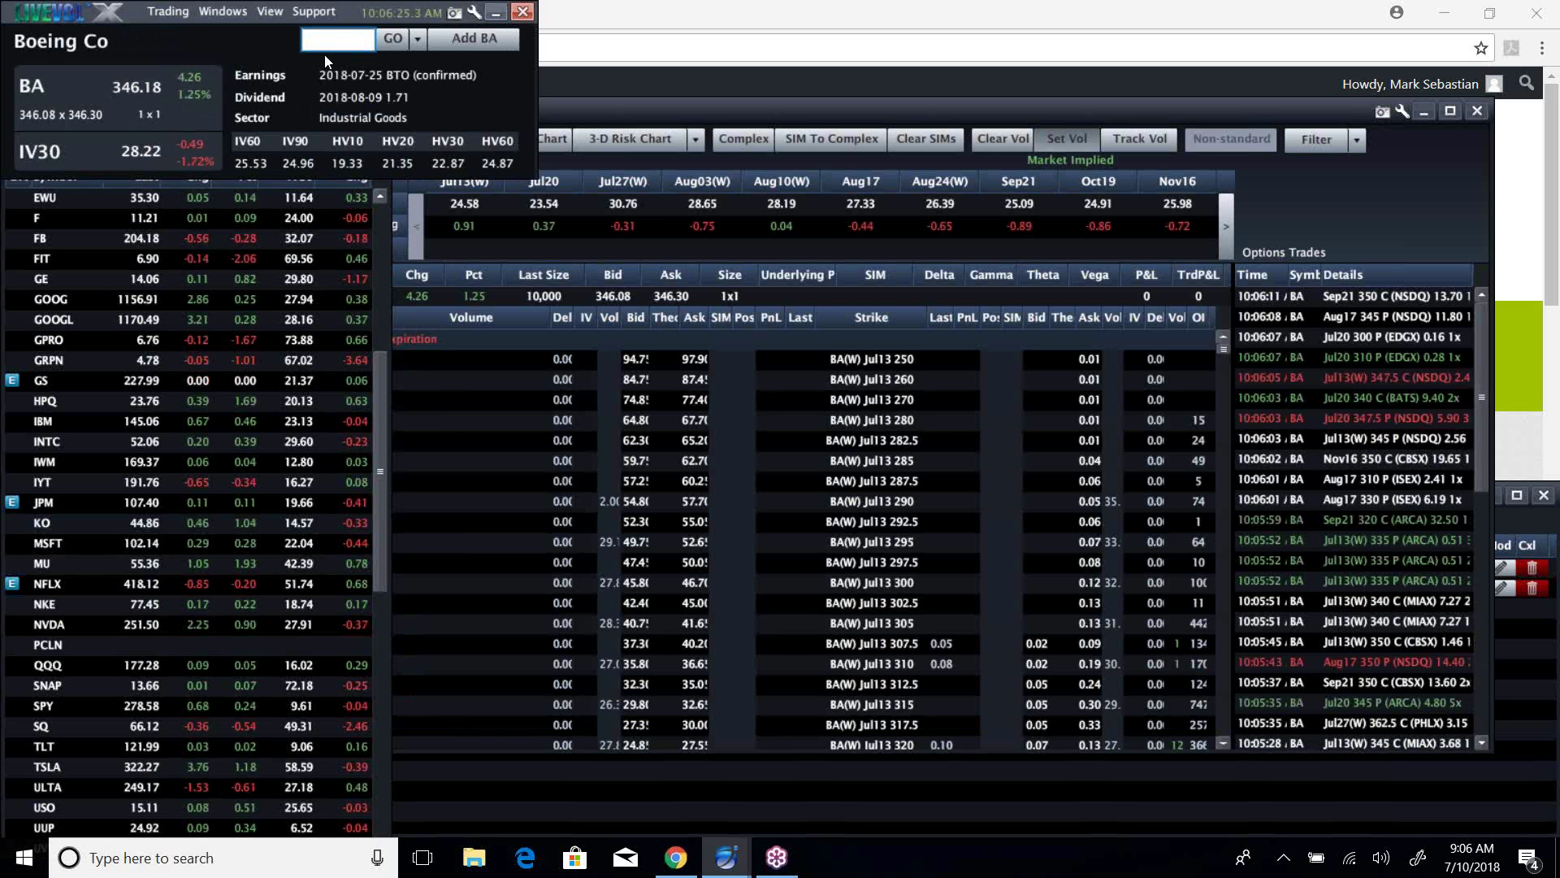
Scroll the watchlist to the top, then to the end showing ^SPX and ^VIX
left_click(386, 377)
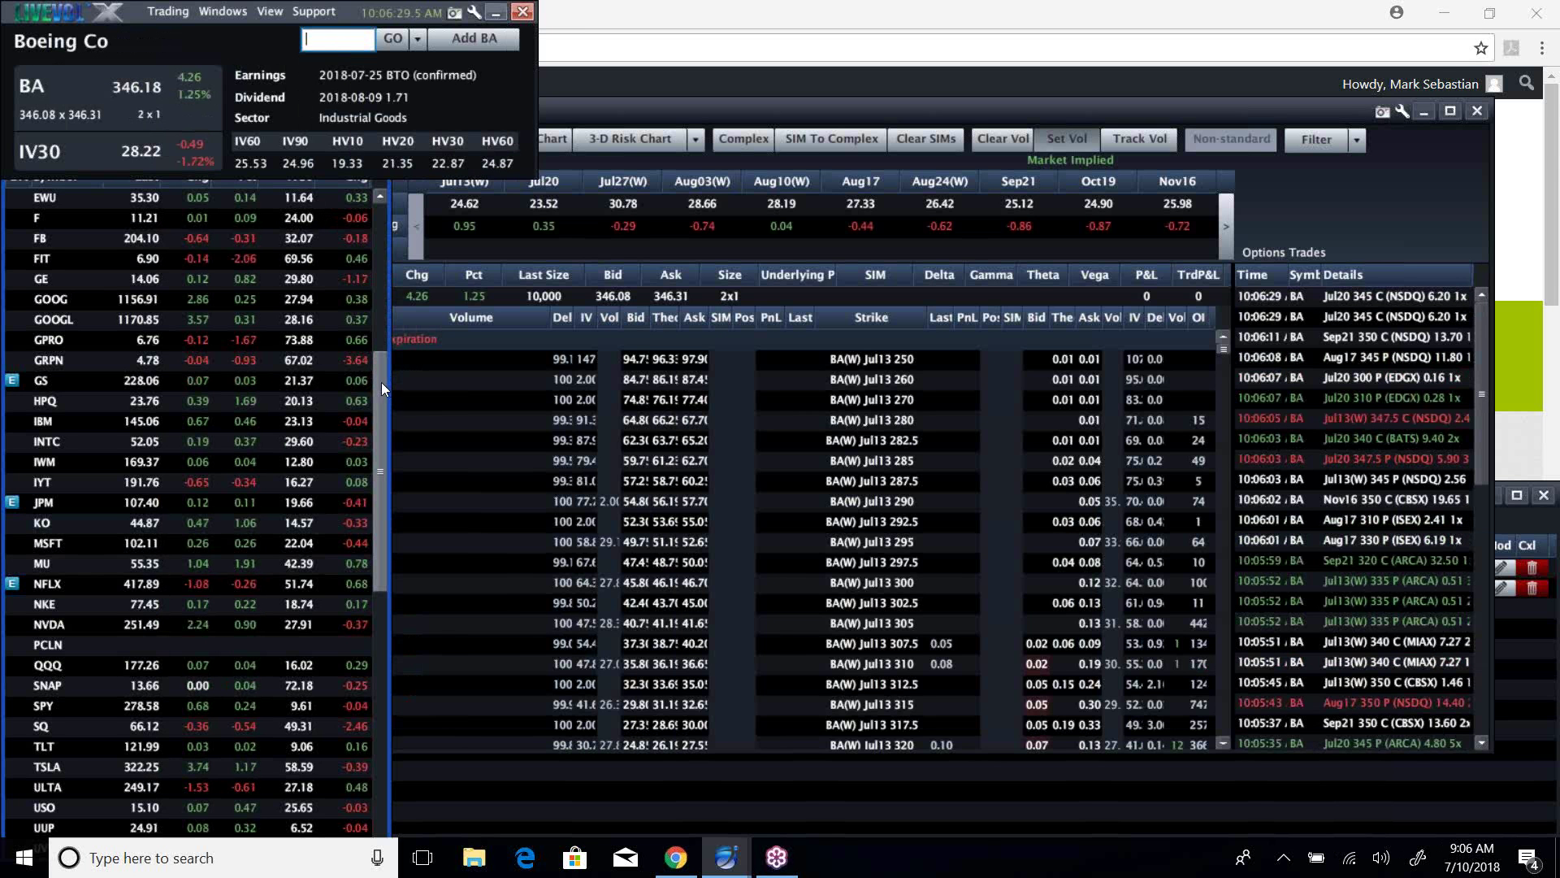
left_click_drag(380, 381, 364, 159)
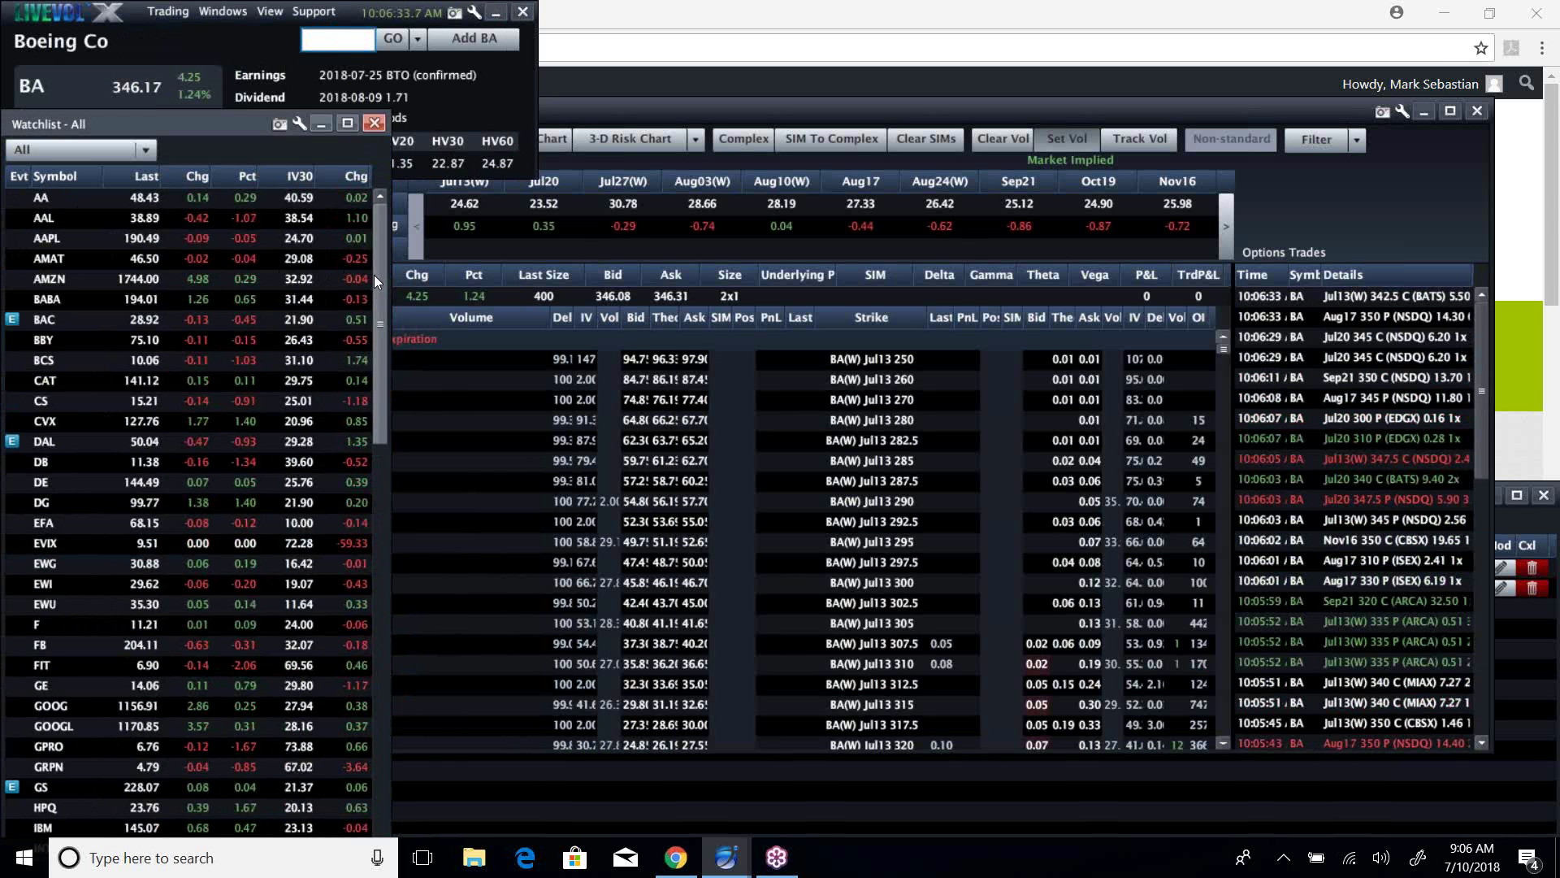
left_click_drag(374, 274, 402, 681)
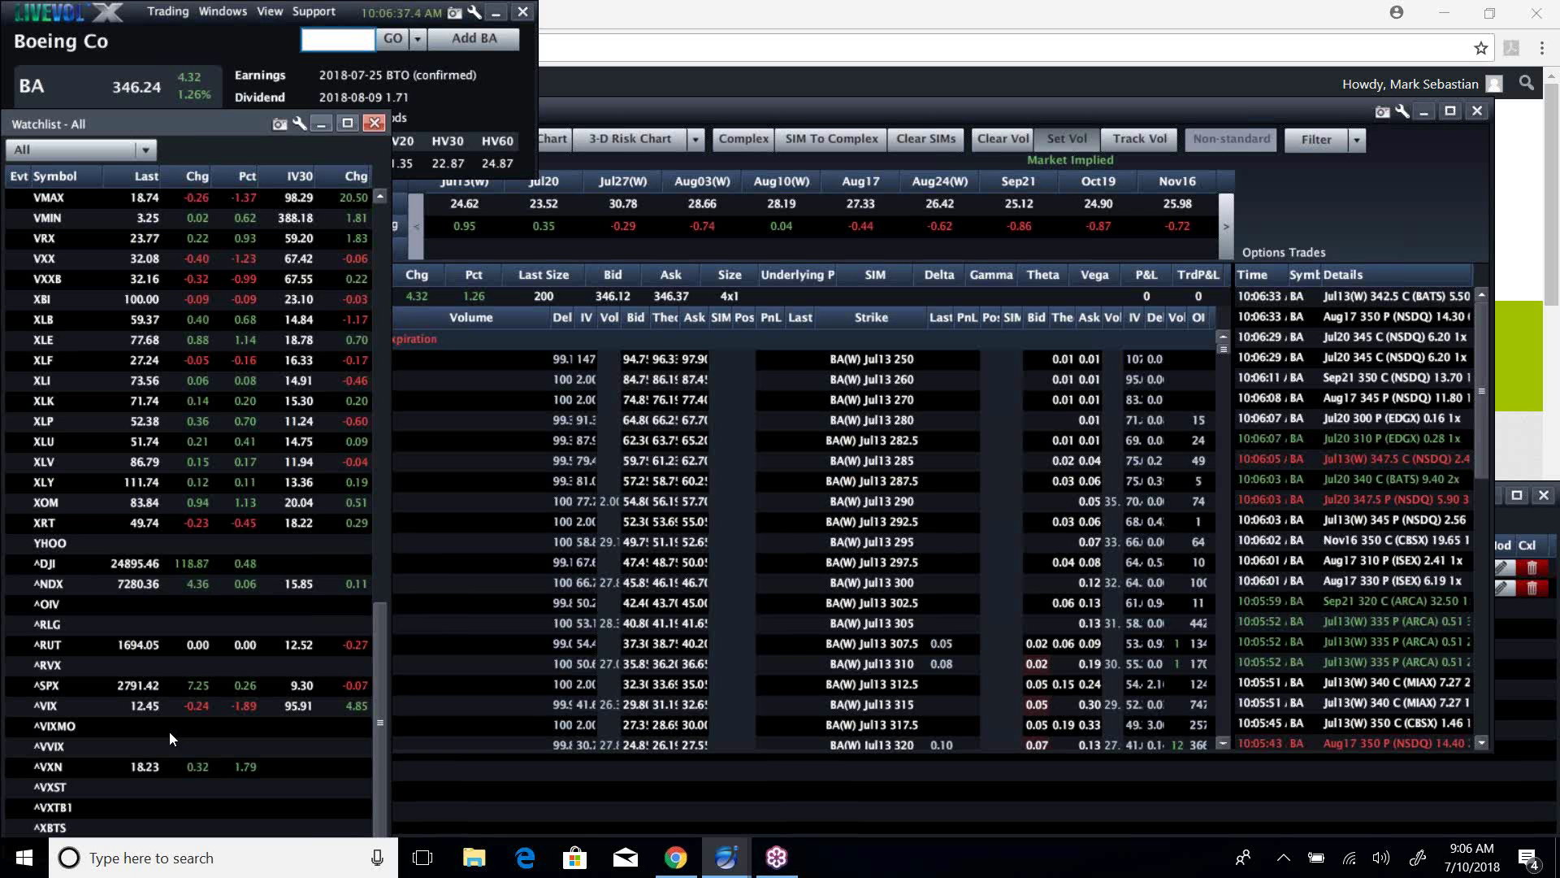
Load USO, XOM, CVX, HAL and finally COP one after another
left_click(341, 38)
type("uso")
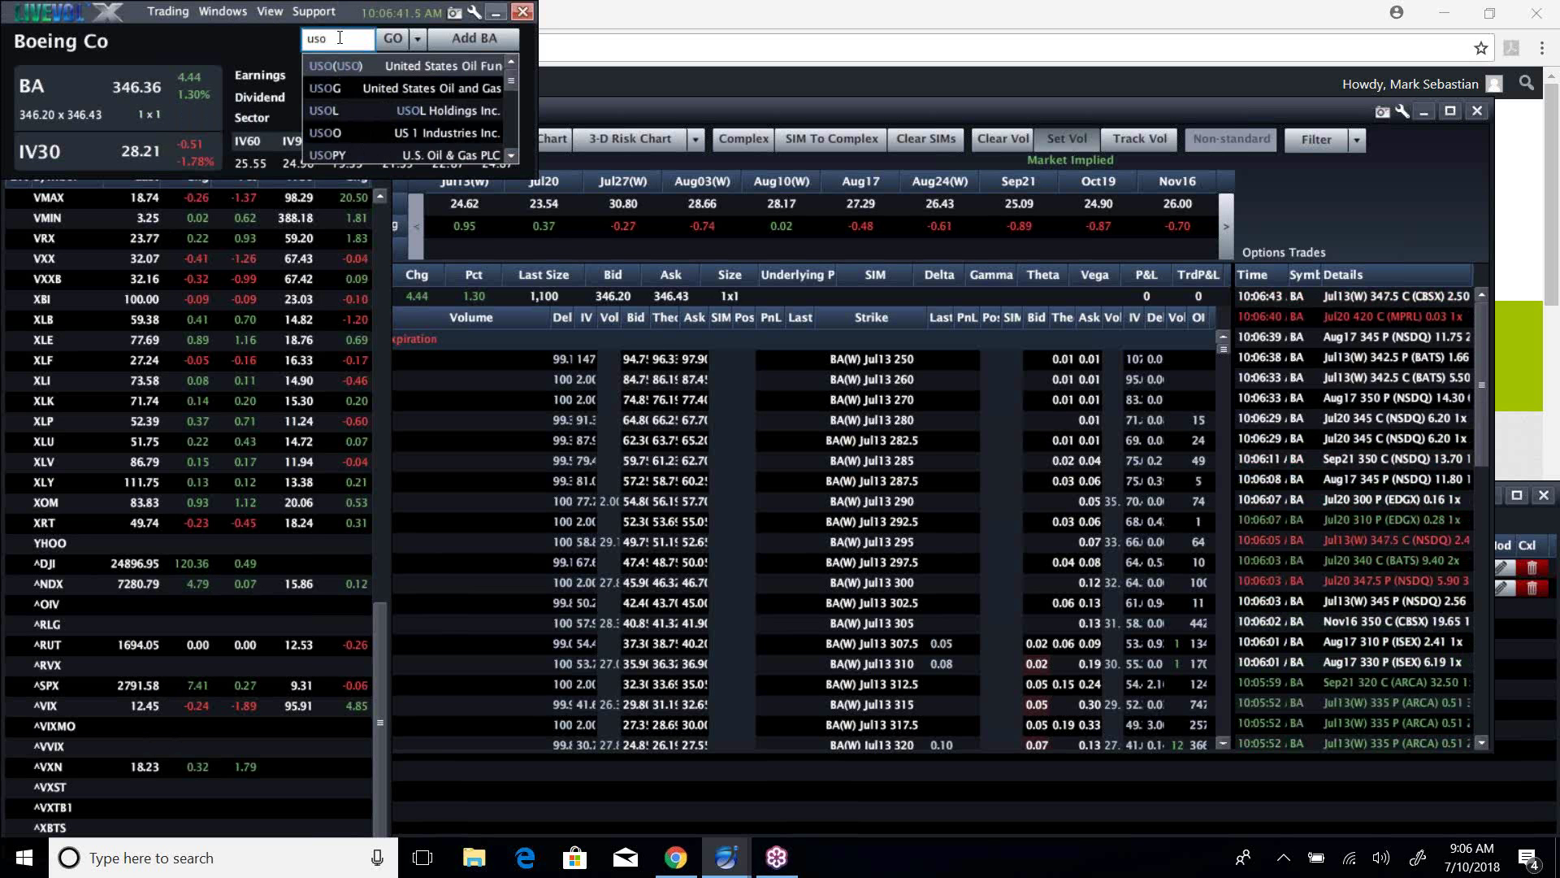
key("Return")
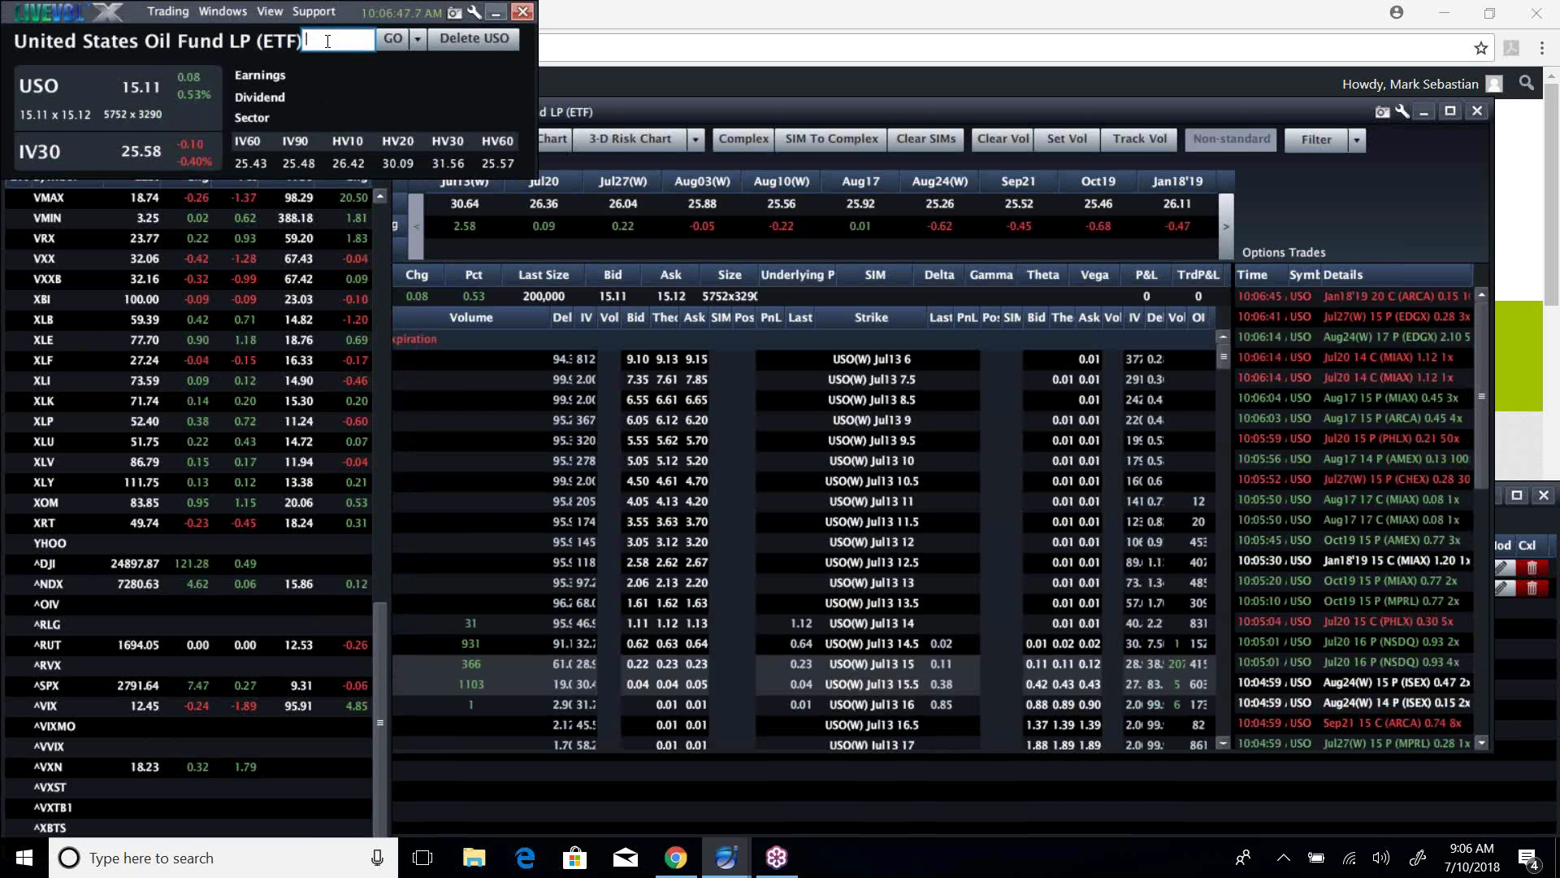
type("xom")
key("Return")
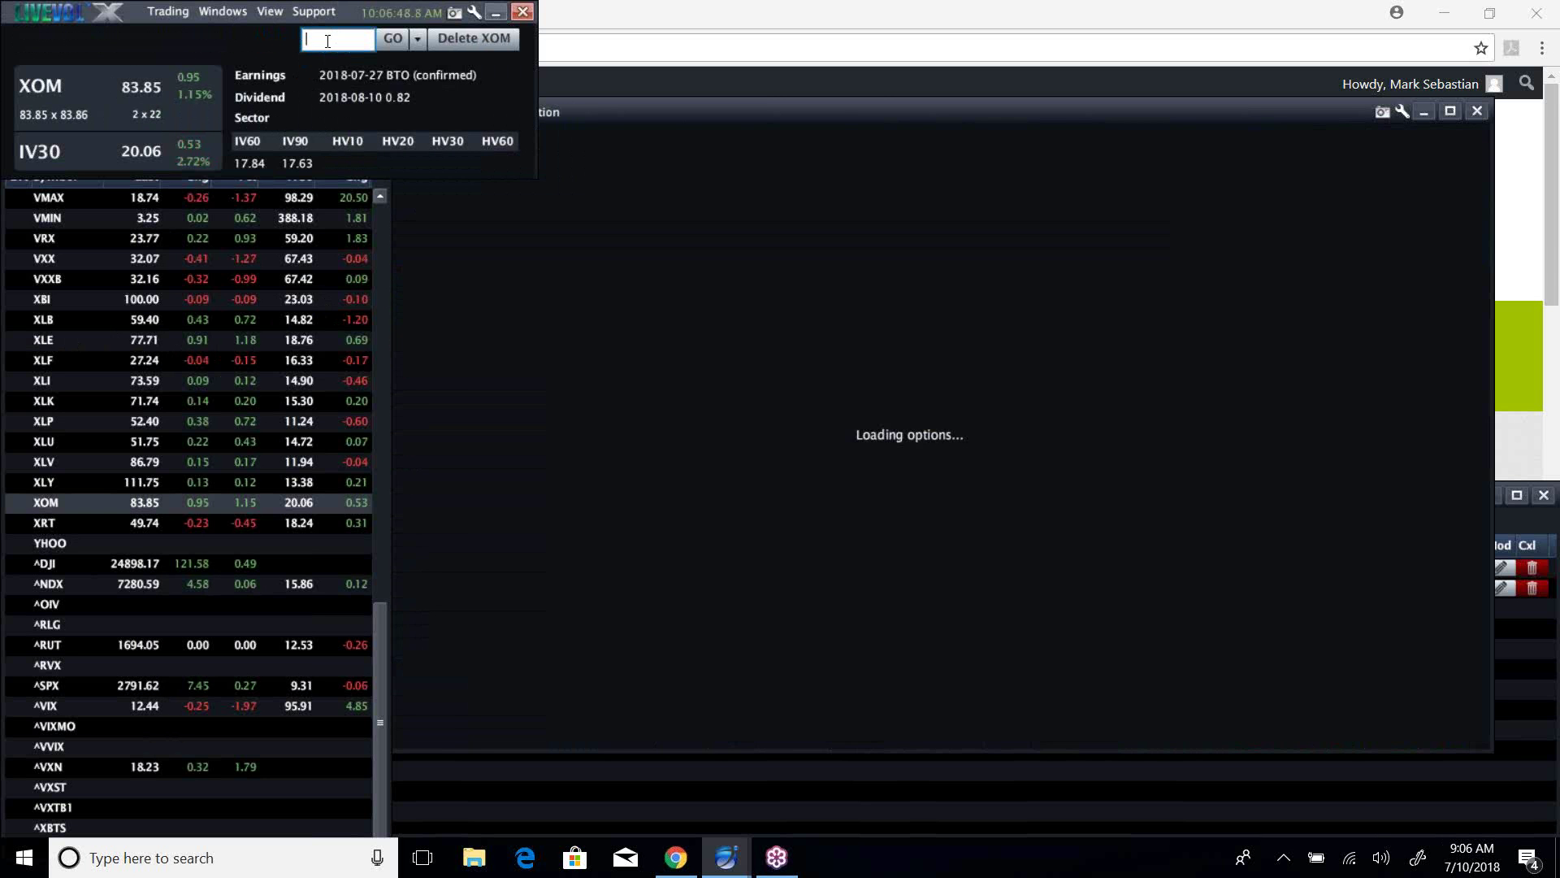
type("c")
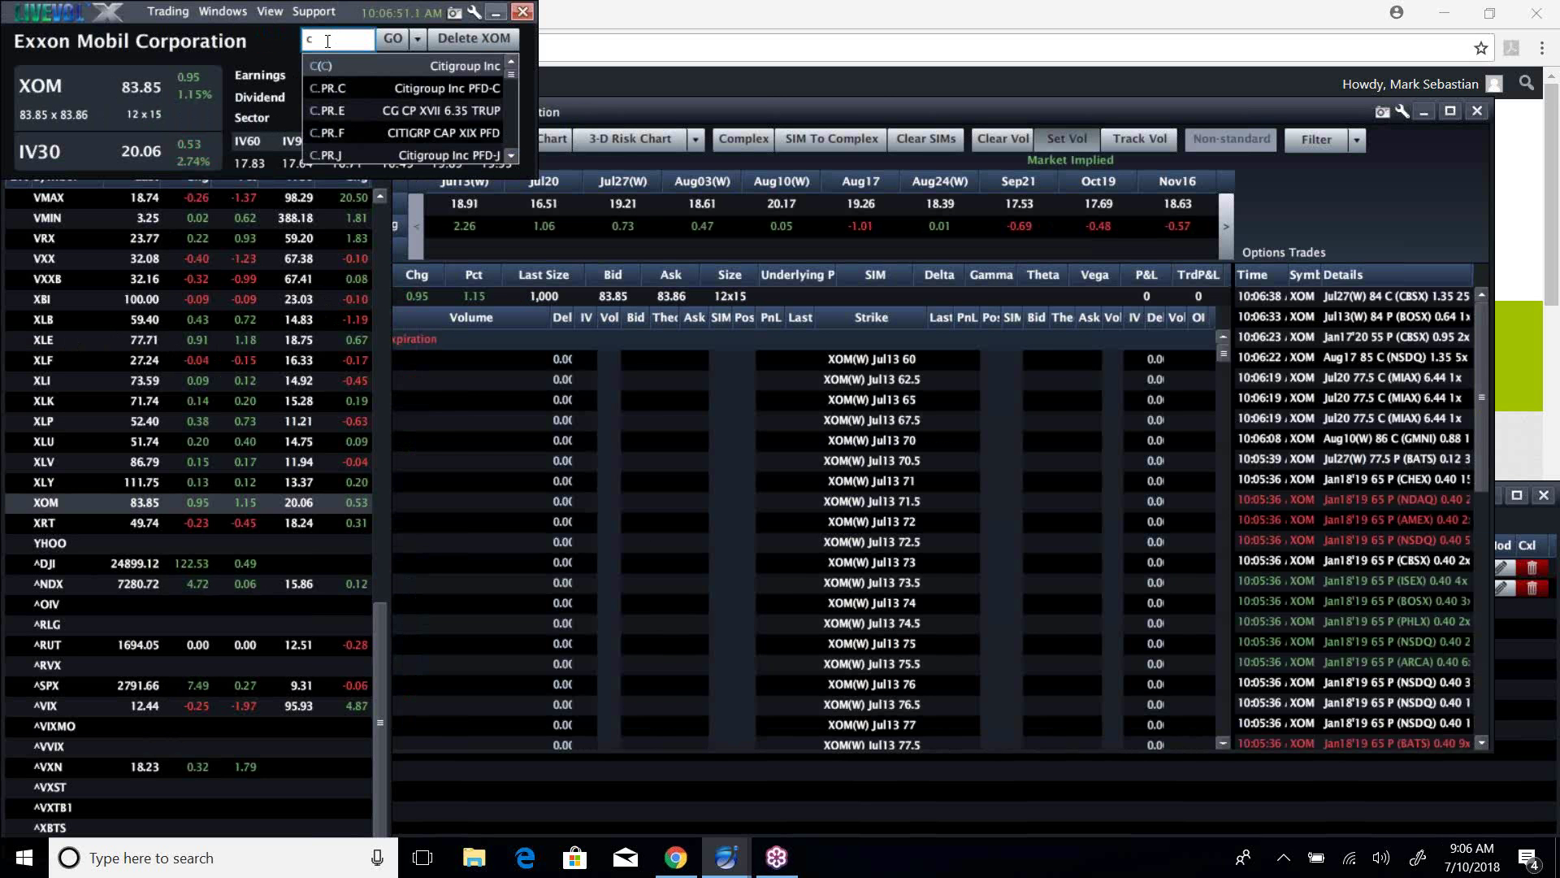
type("vx")
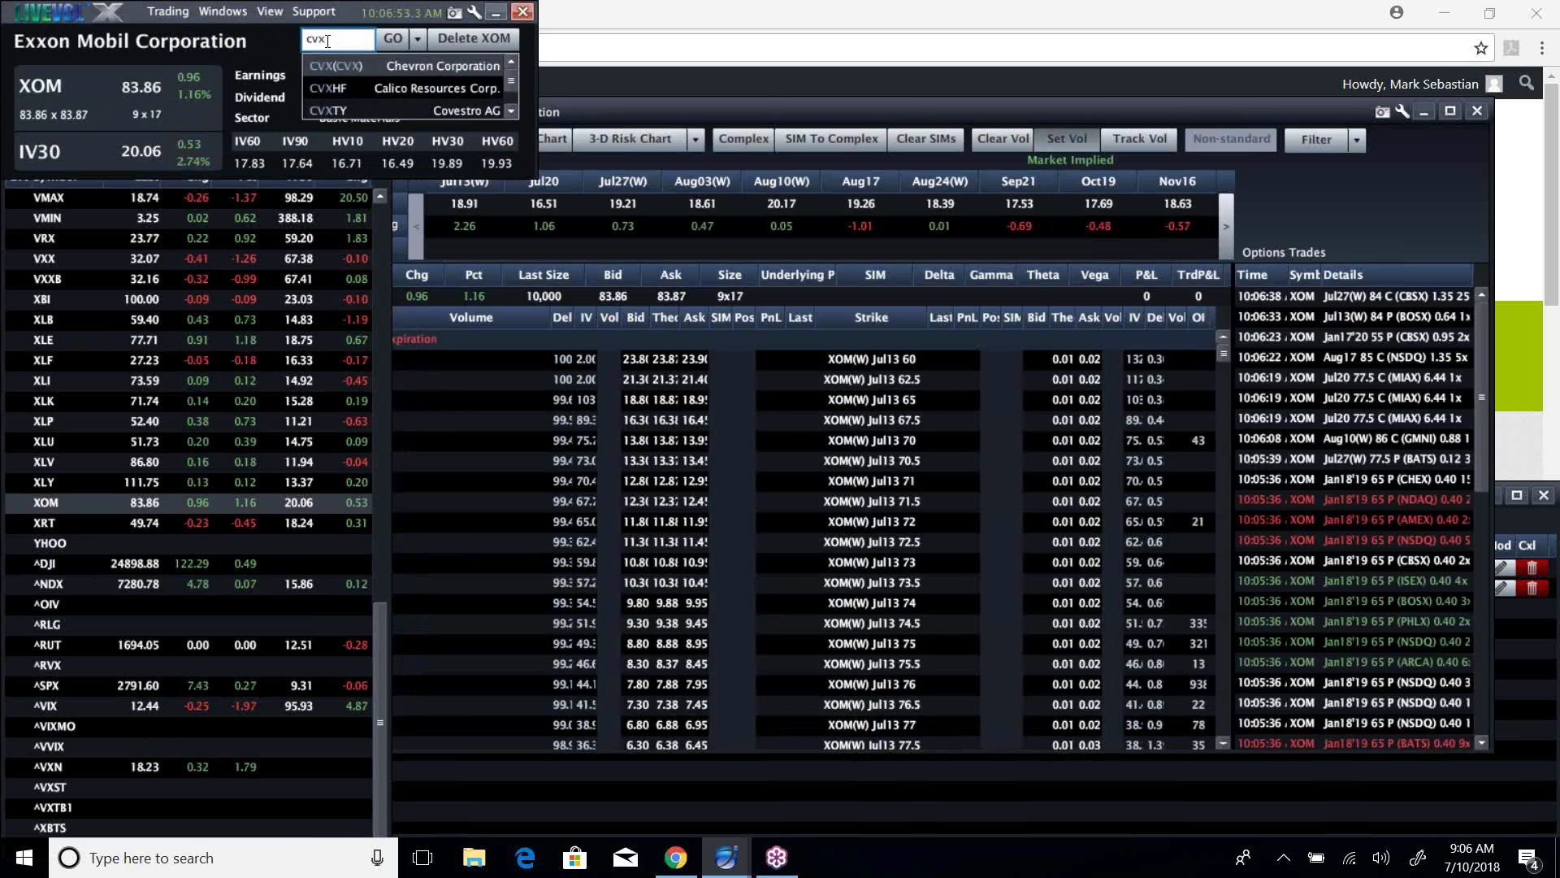
key("Return")
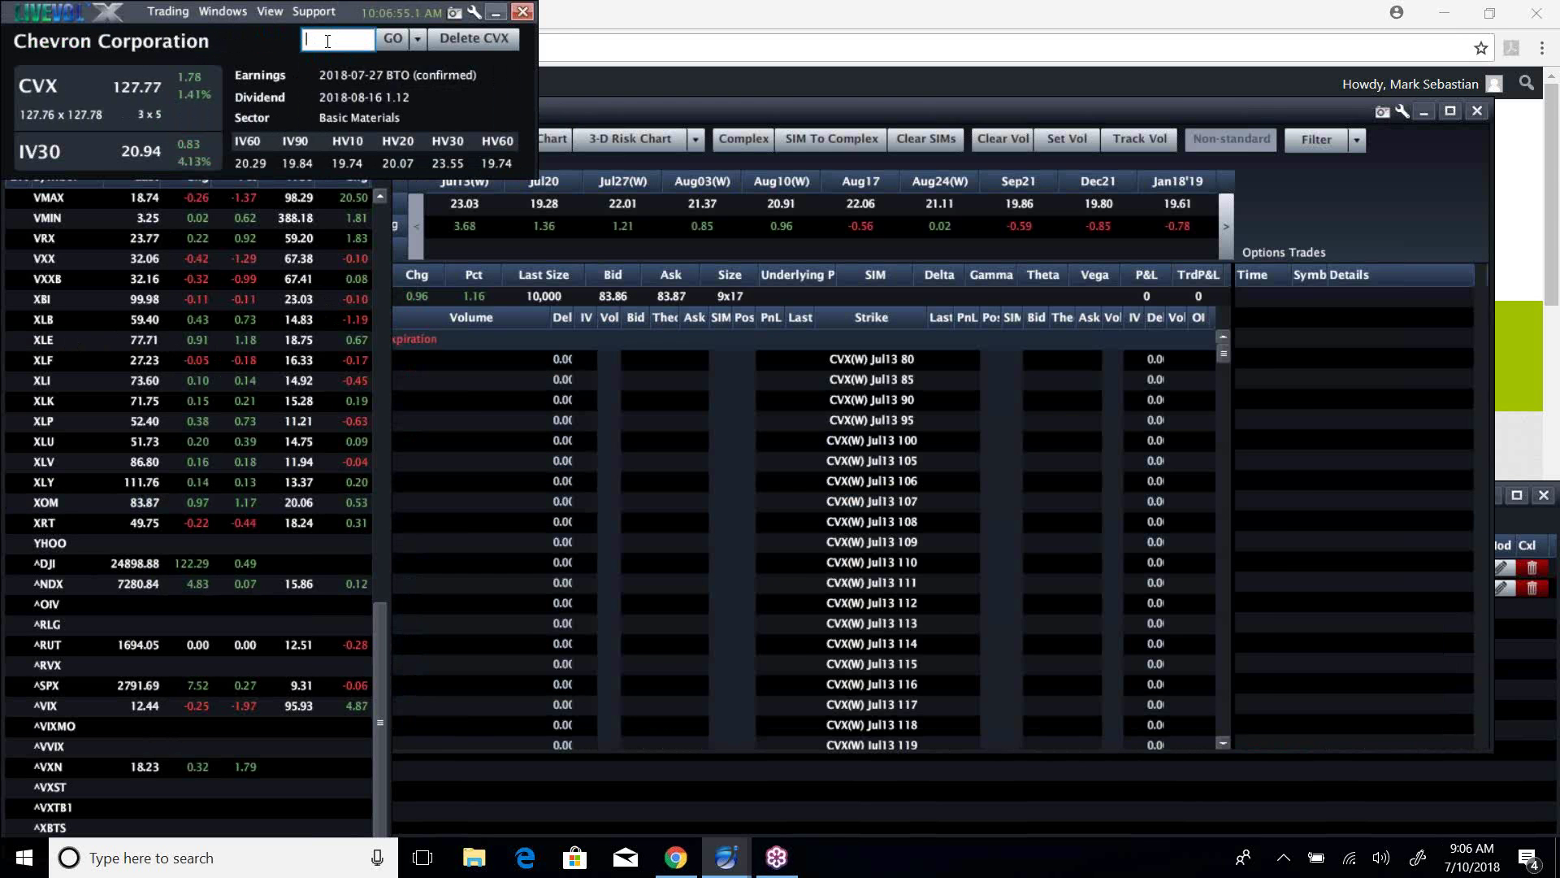
type("hal")
key("Return")
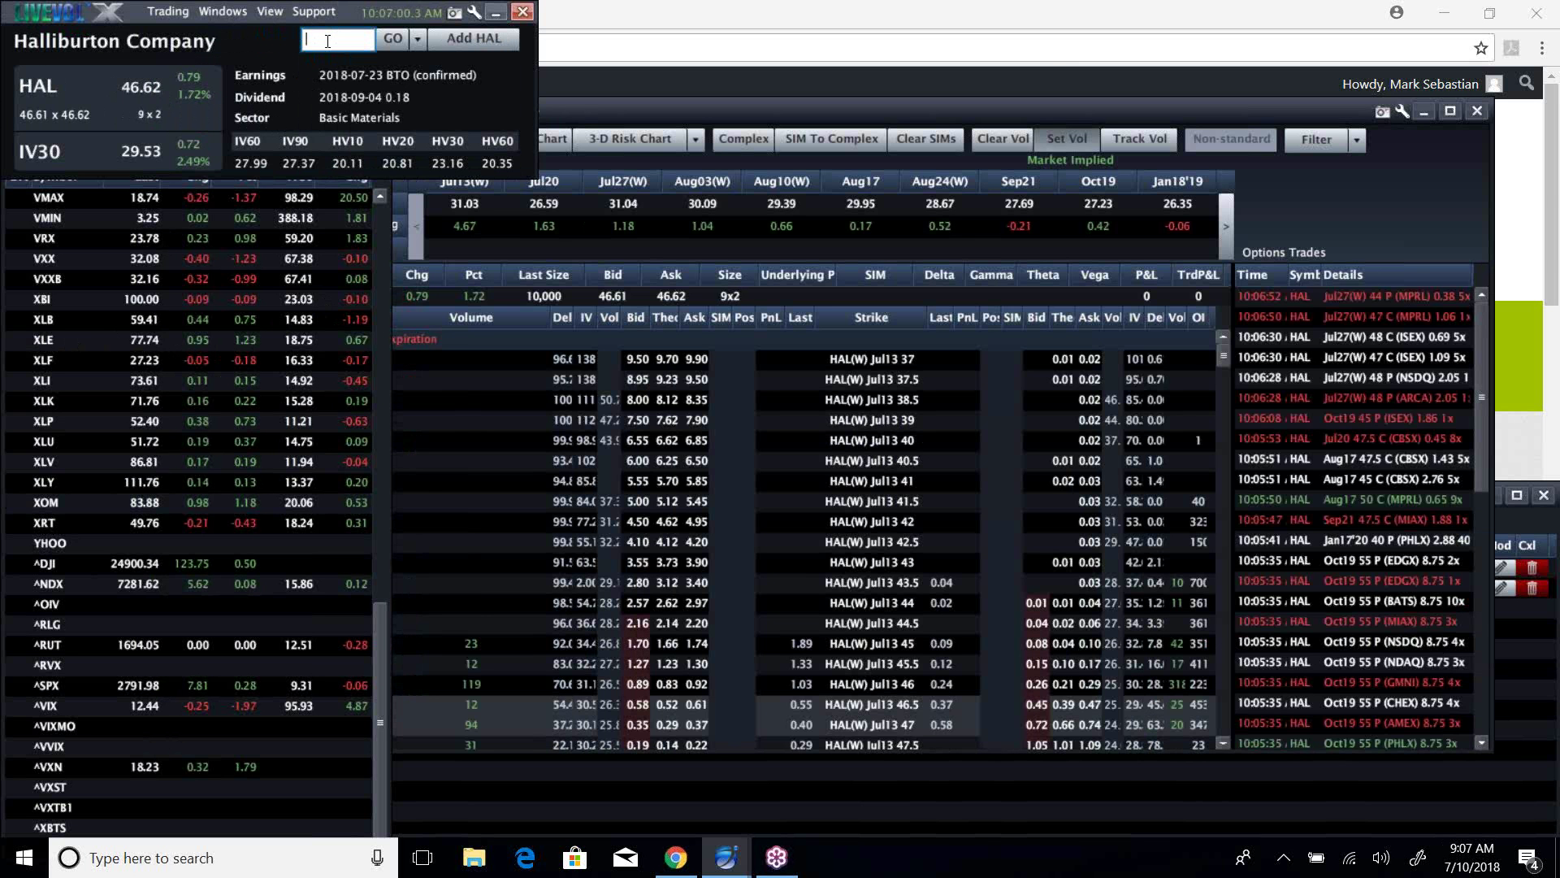
type("cop")
key("Return")
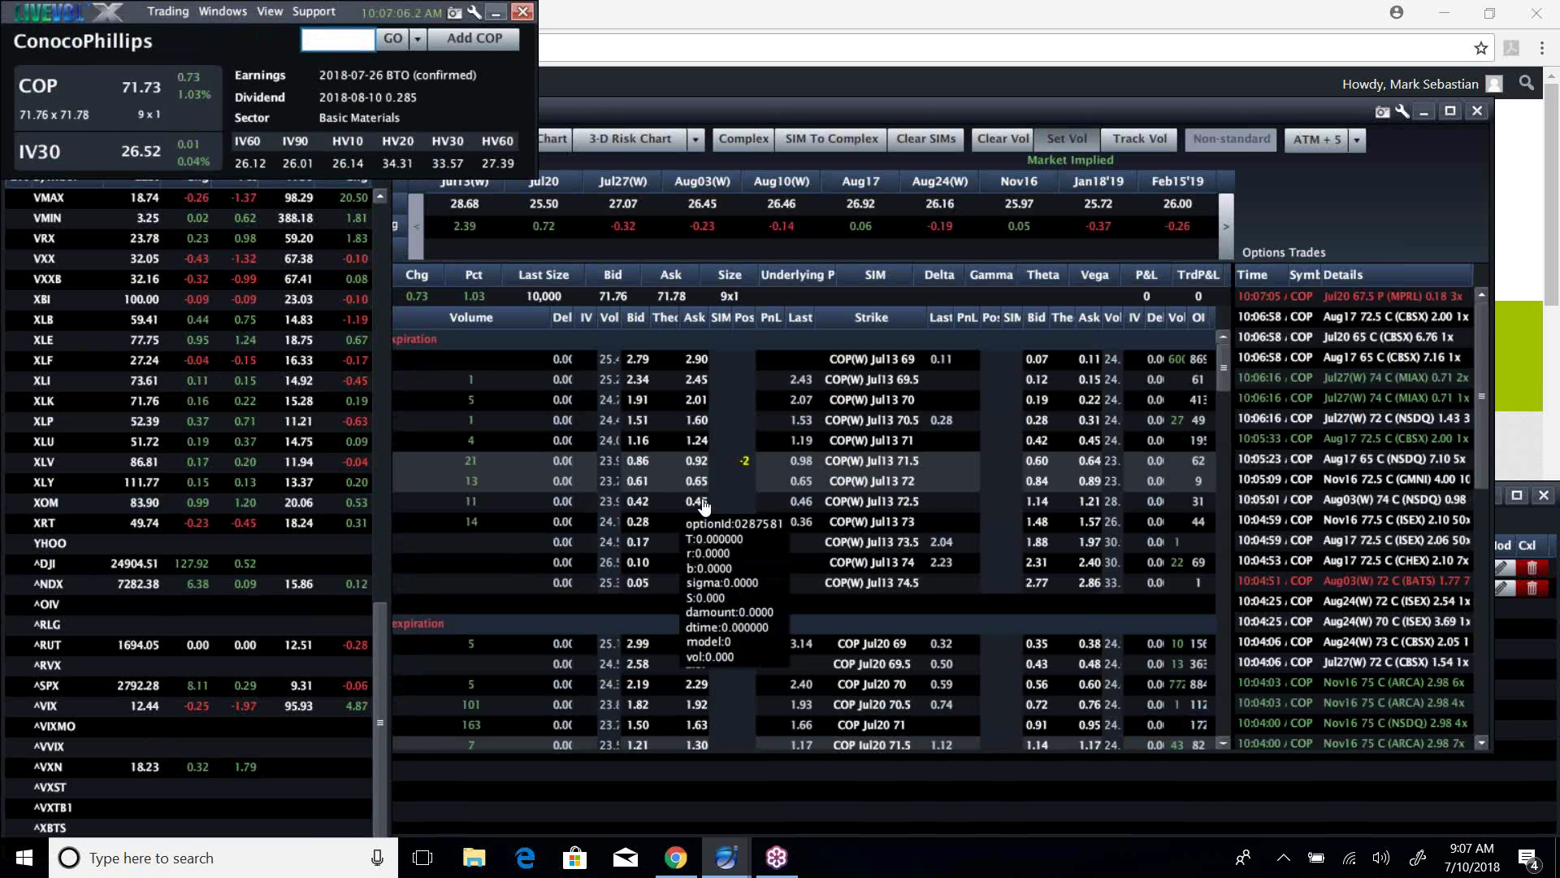
Show only held COP positions, set volatility to Market Implied, then show all strikes again
left_click(422, 402)
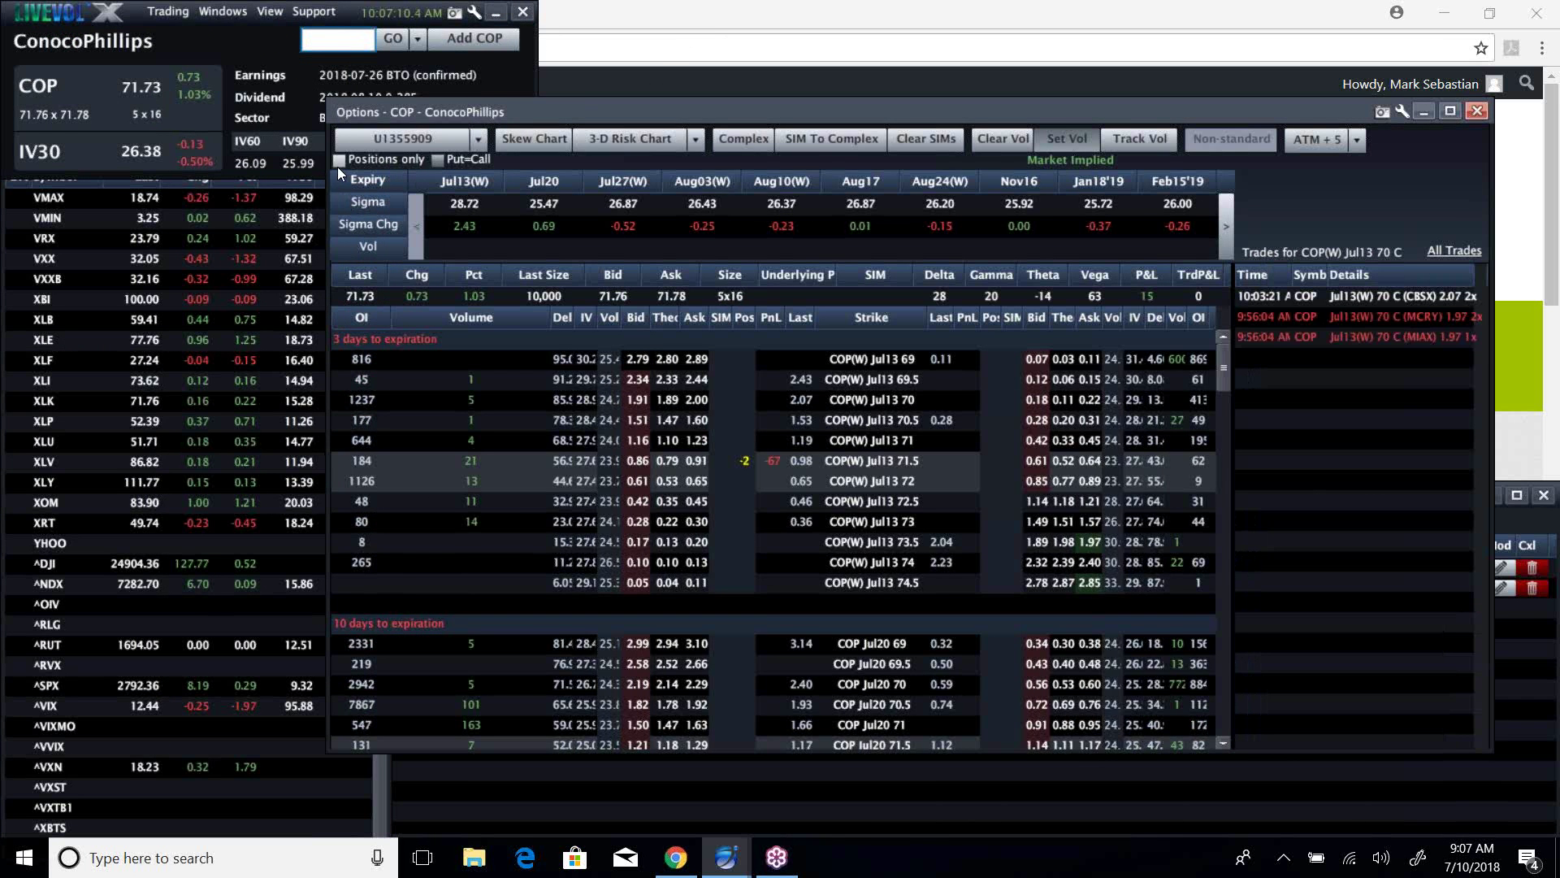
left_click(339, 160)
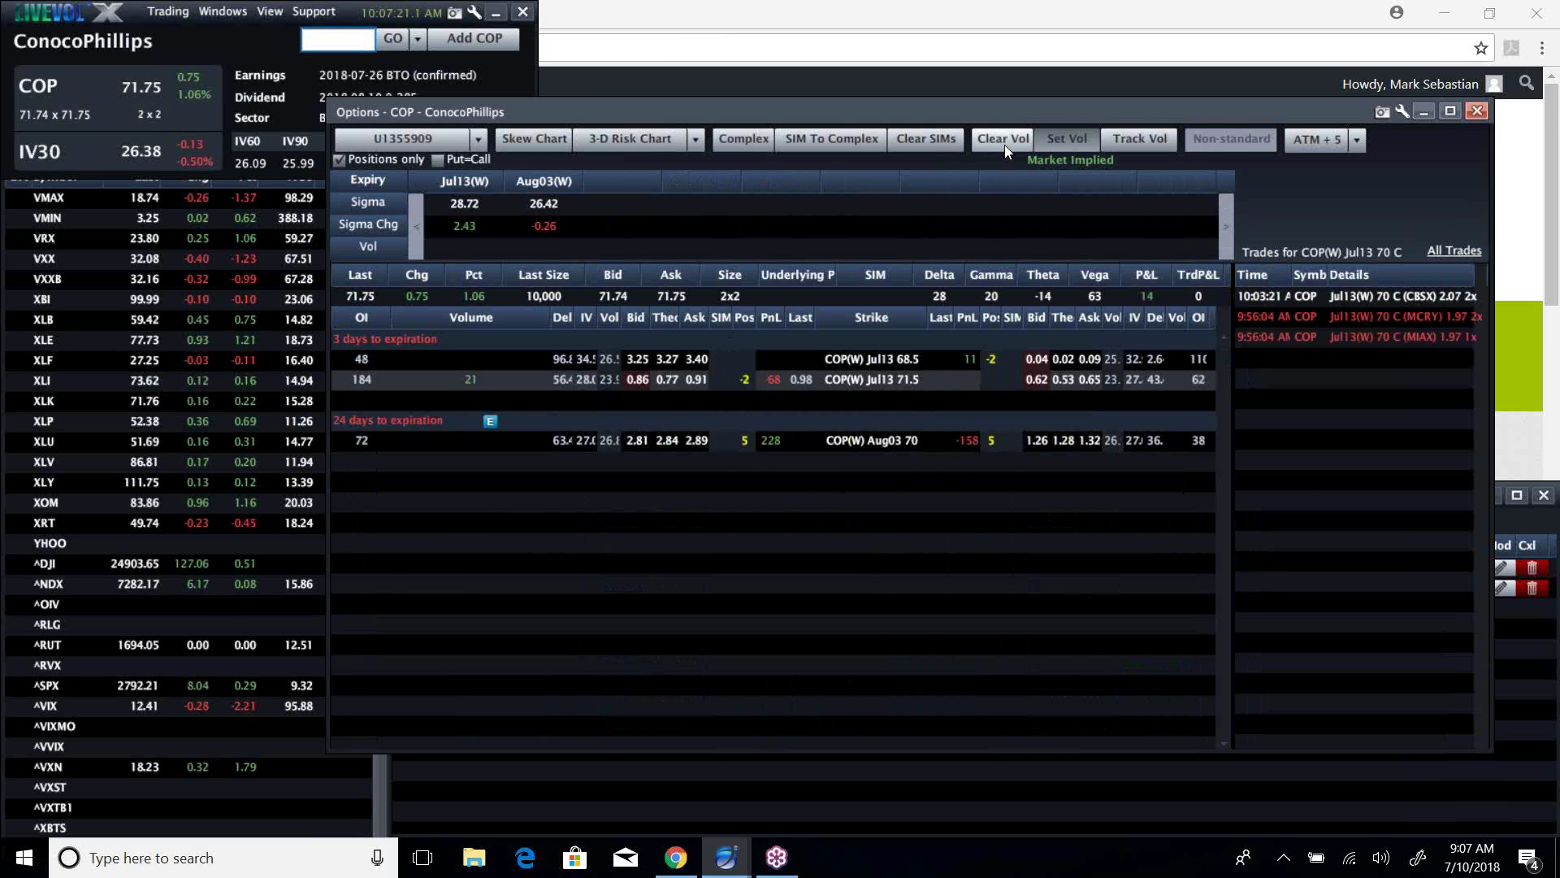
left_click(1077, 143)
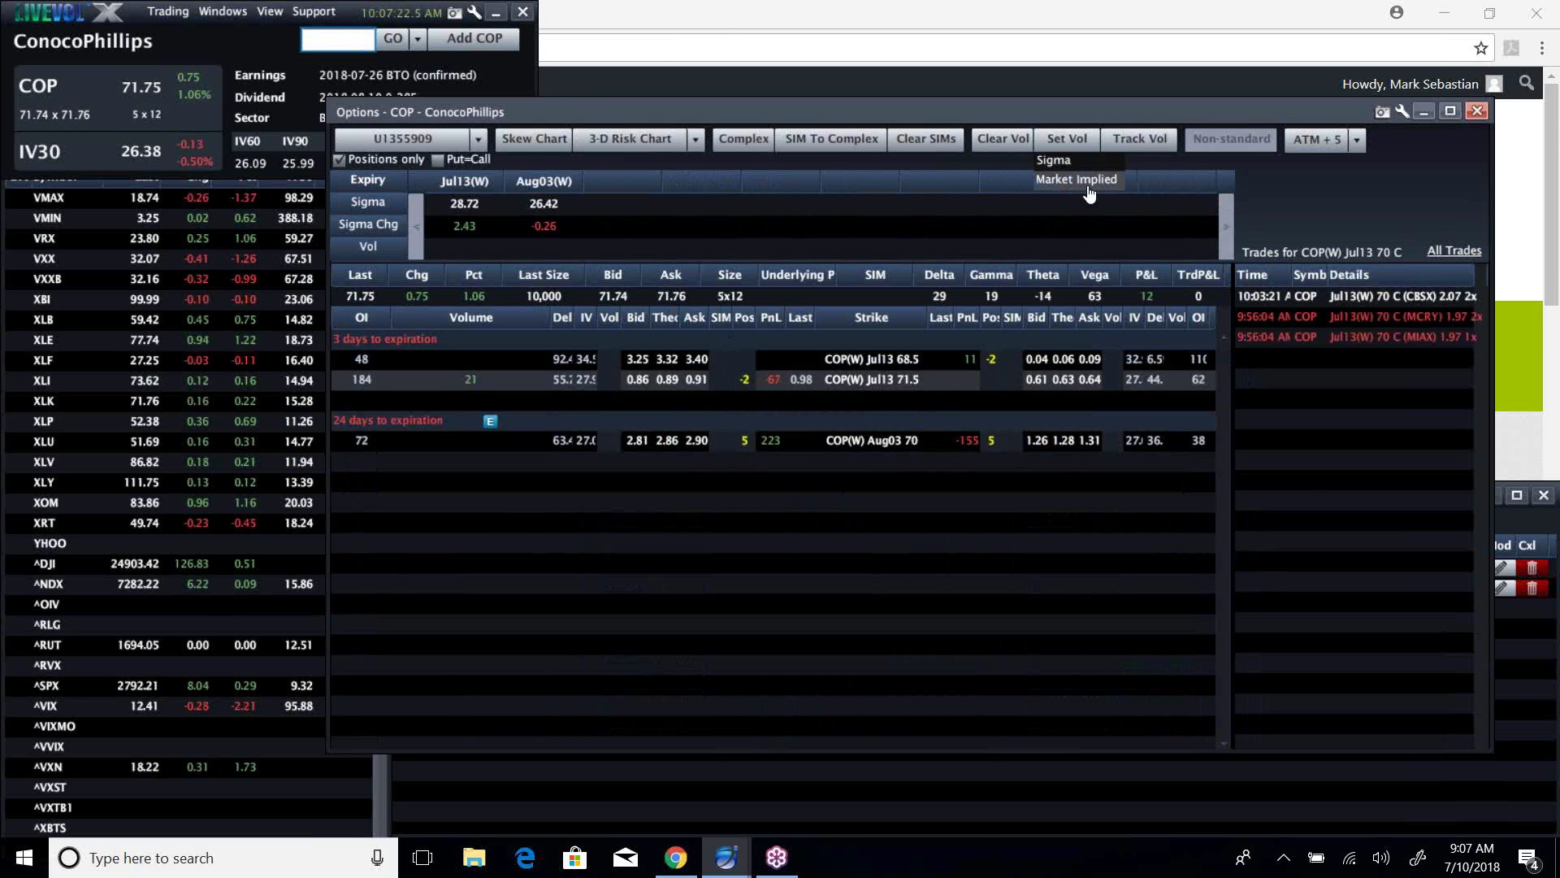
left_click(1089, 194)
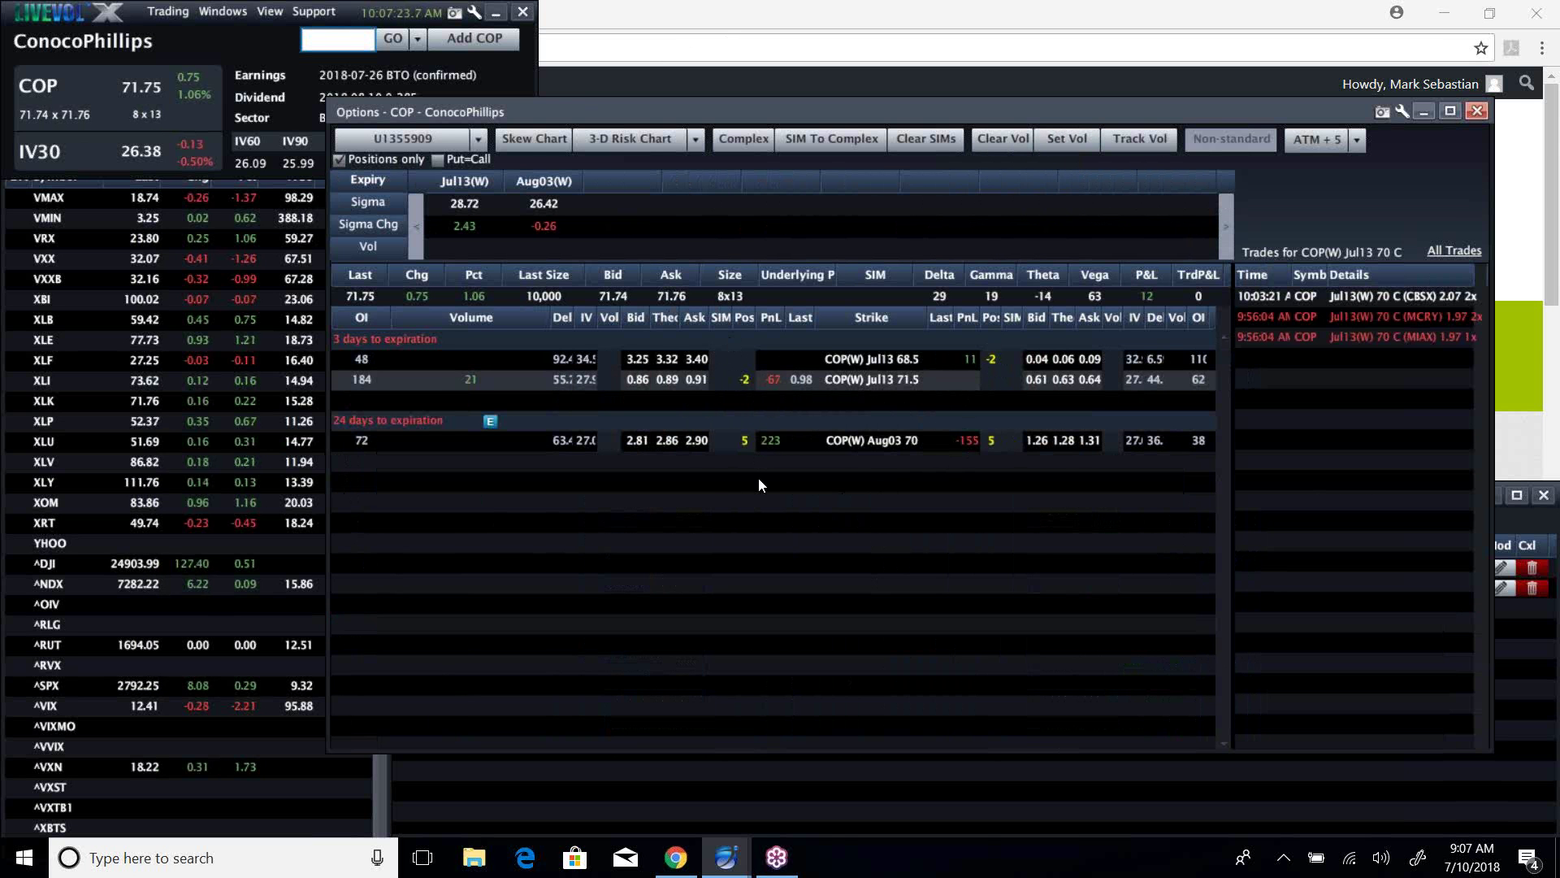
left_click(340, 161)
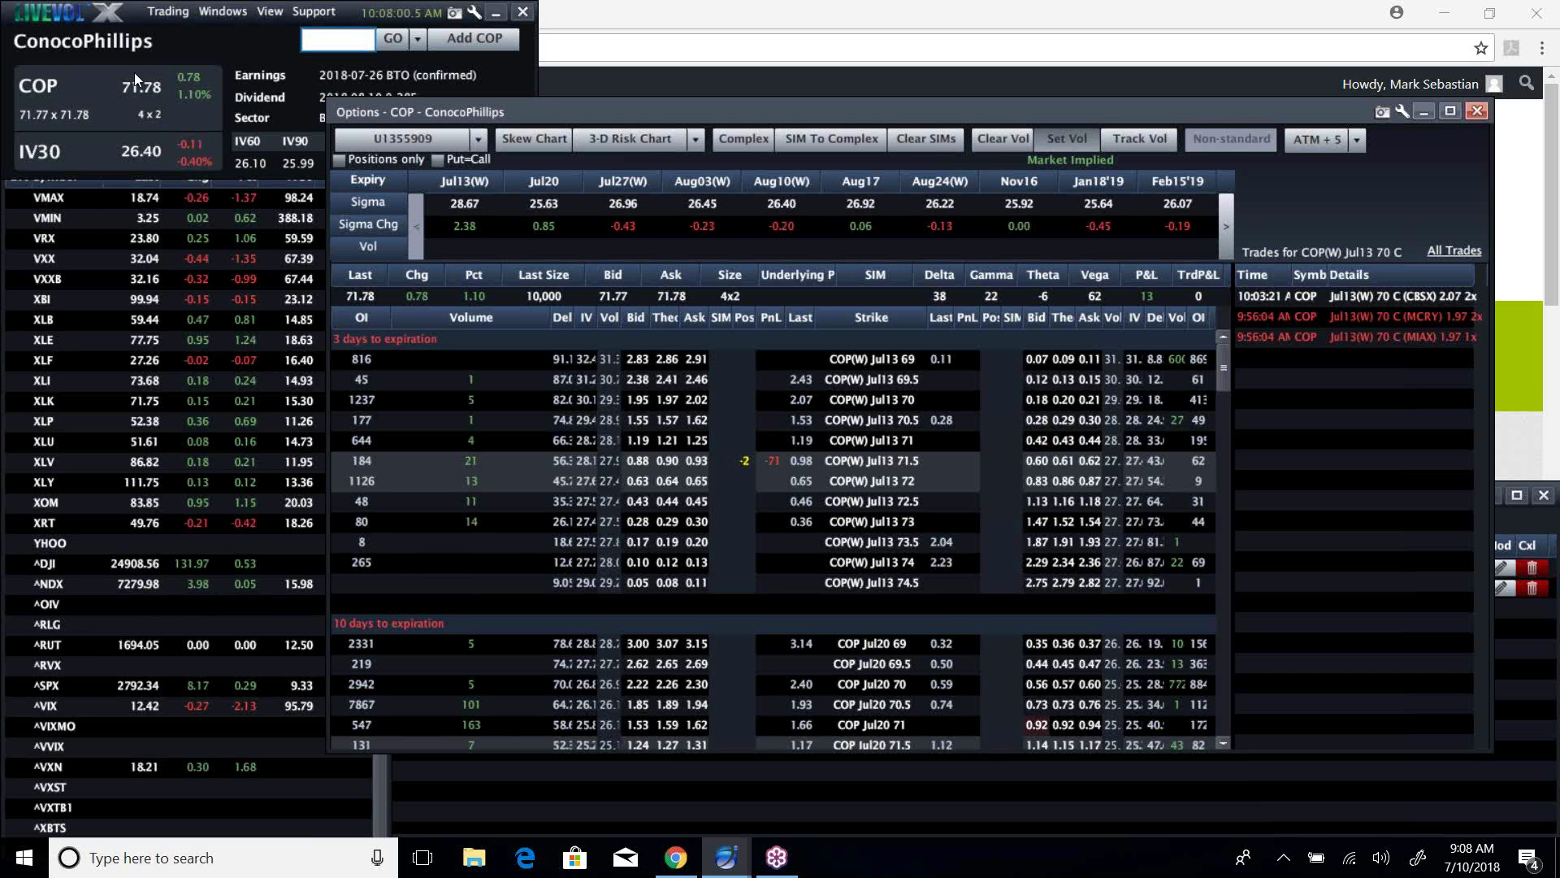
Bring the watchlist in front of the COP chain and scroll it up to AA
left_click(376, 776)
scroll(375, 767, "up", 2)
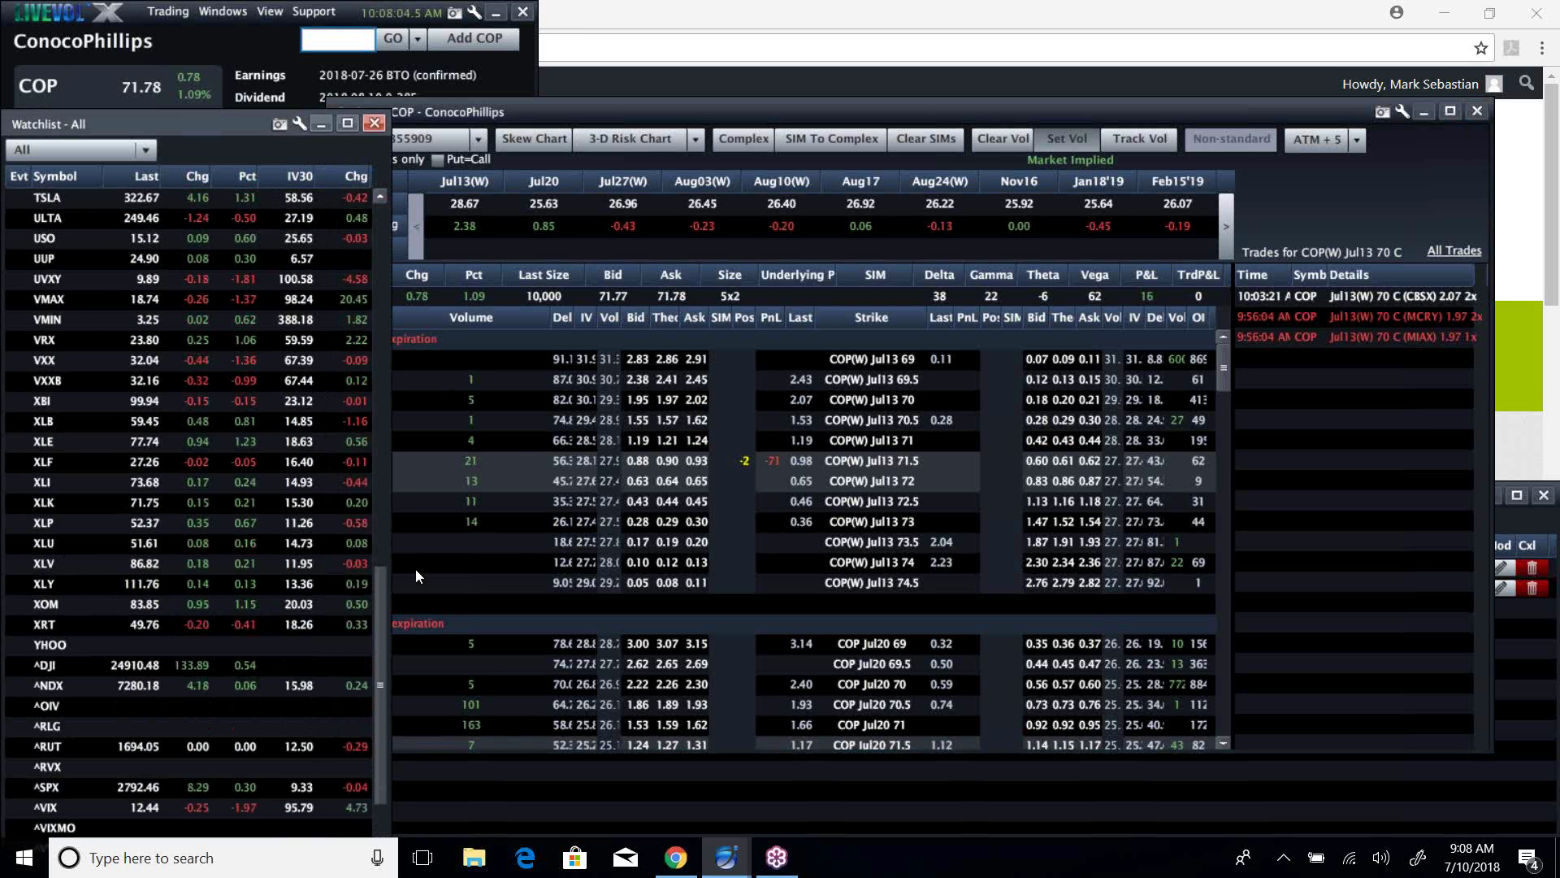
left_click_drag(379, 633, 387, 275)
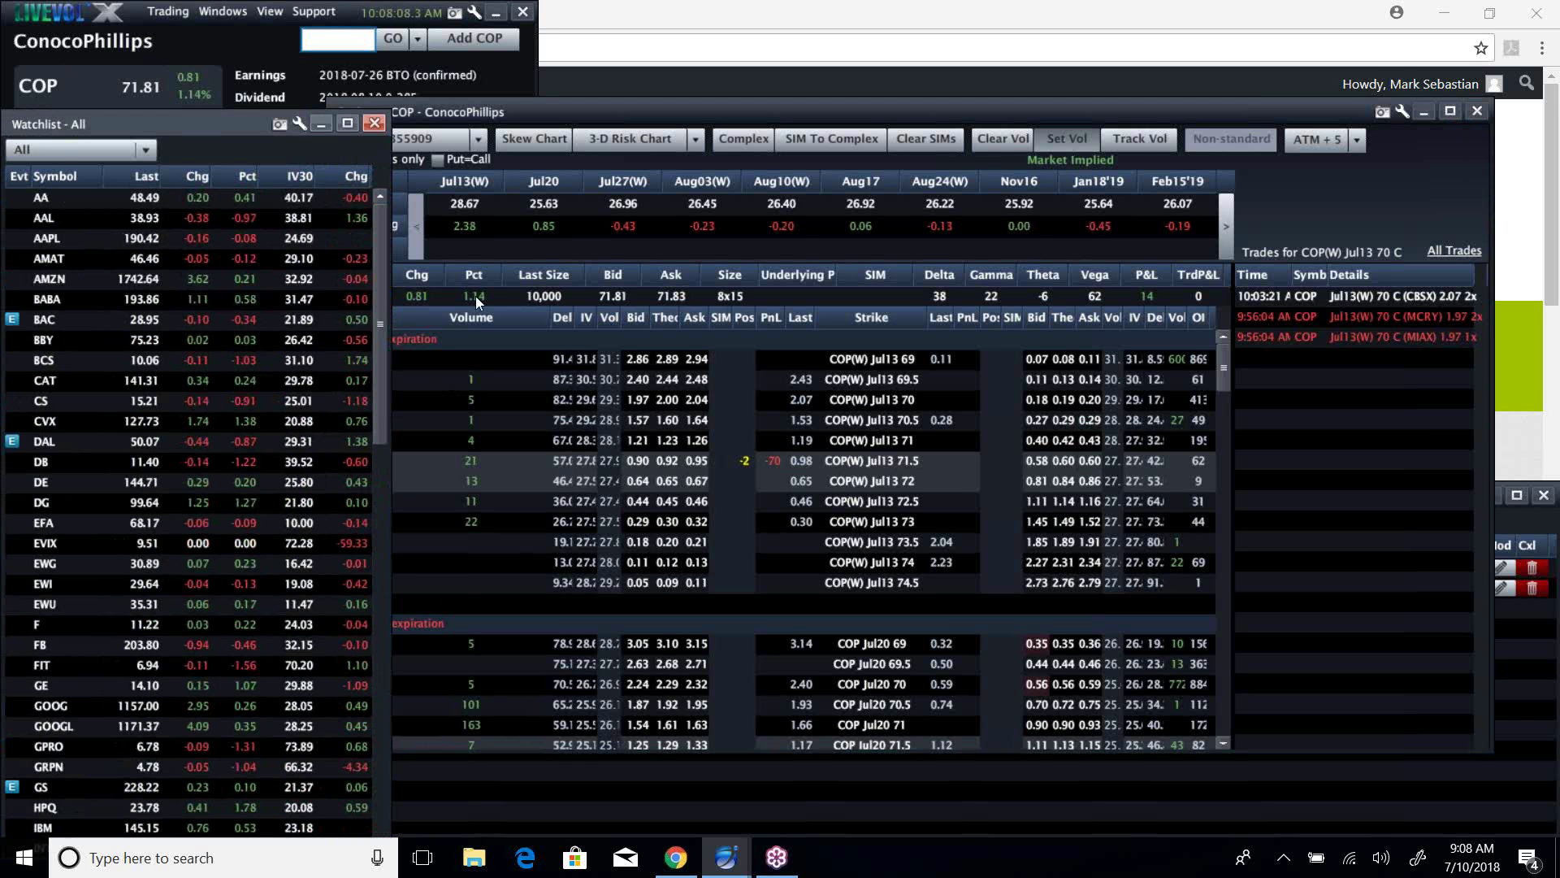
left_click(1272, 302)
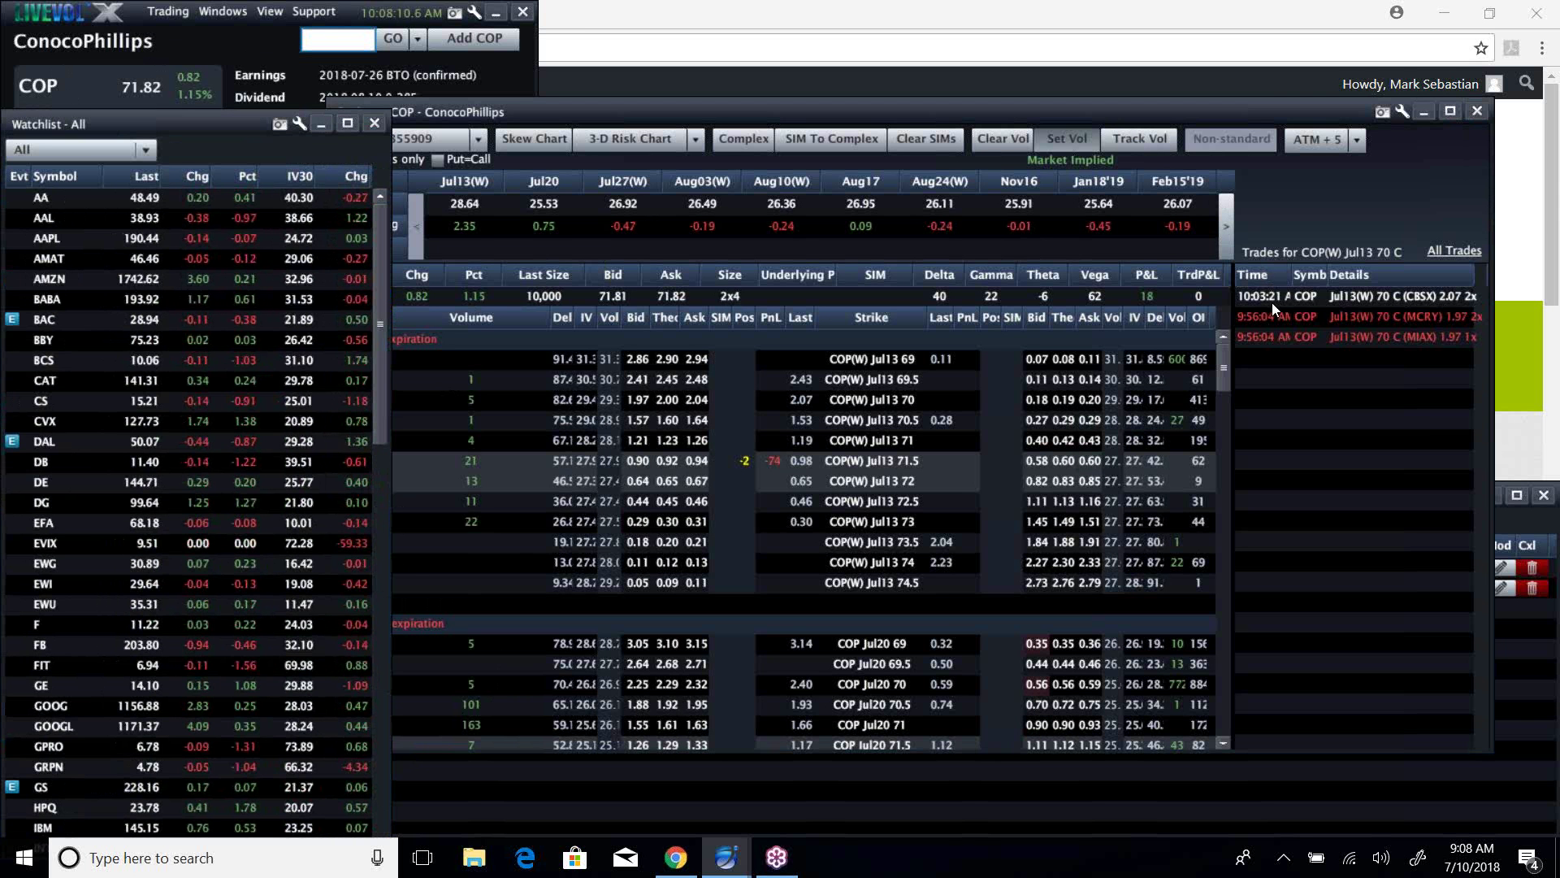